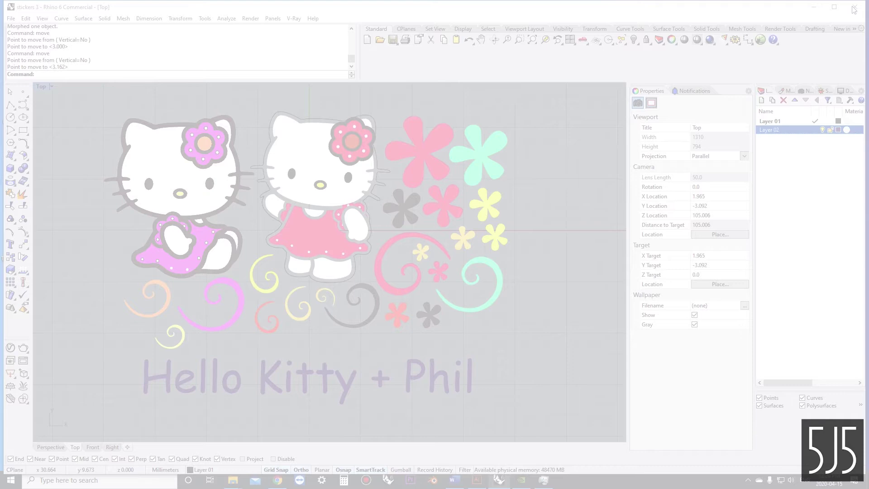
pyautogui.click(854, 10)
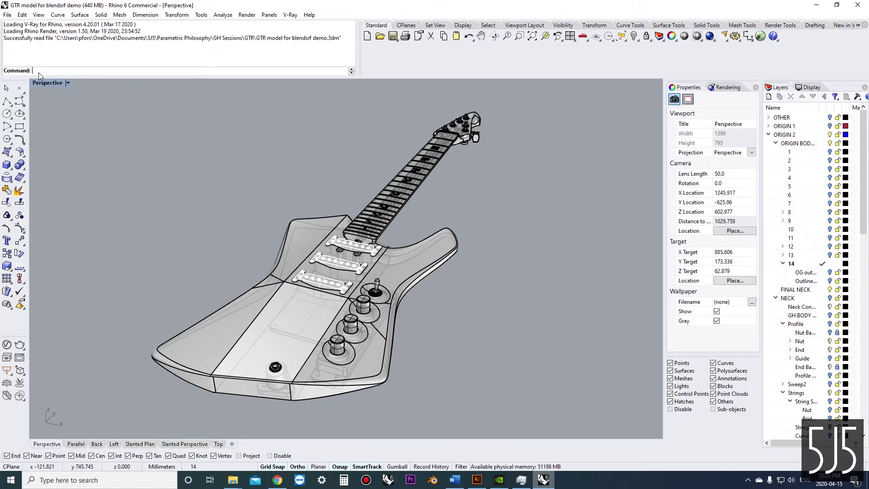
pyautogui.press('Up')
pyautogui.write('Bl')
pyautogui.press('Return')
pyautogui.press('Escape')
# - Draw an open zigzag polyline of three segments in the empty space beside the guitar body
pyautogui.write('polyline')
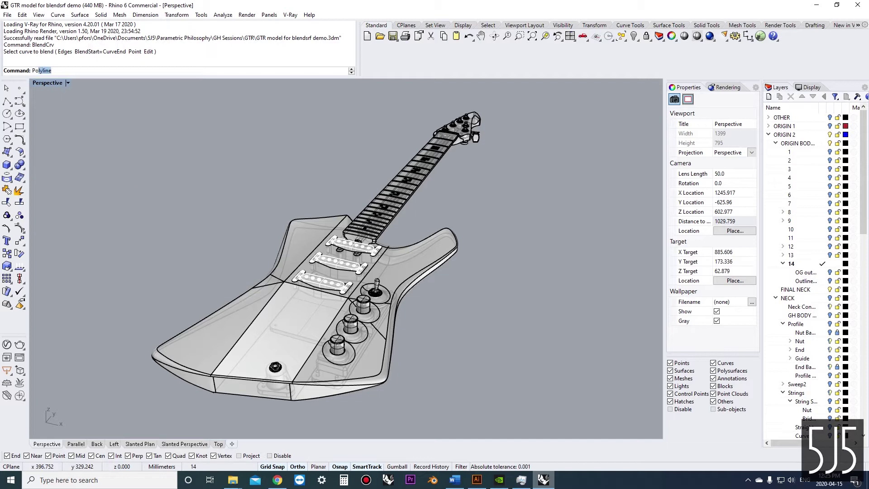
pyautogui.press('Return')
pyautogui.click(541, 381)
pyautogui.click(563, 318)
pyautogui.click(512, 306)
pyautogui.click(553, 266)
pyautogui.press('Return')
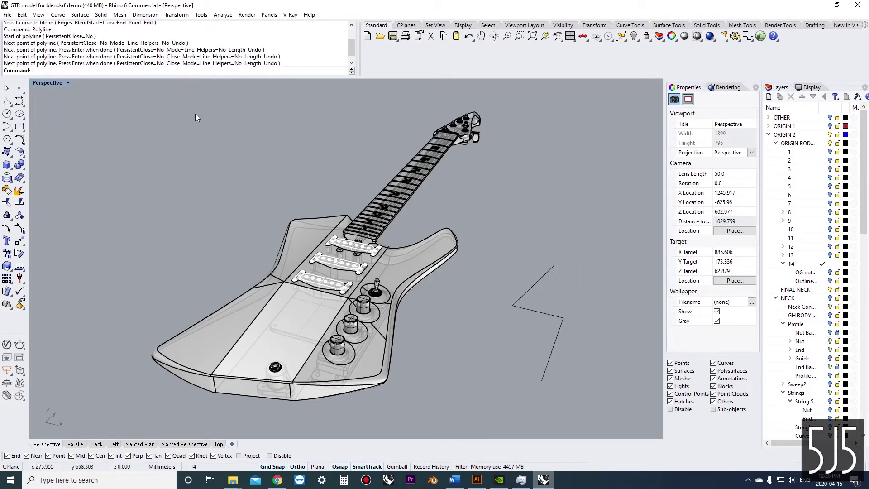
# - Measure the distance from the zigzag polyline's near end to its farther bend
pyautogui.click(550, 315)
pyautogui.moveTo(550, 312); pyautogui.dragTo(509, 289, button='right')
pyautogui.press('Escape')
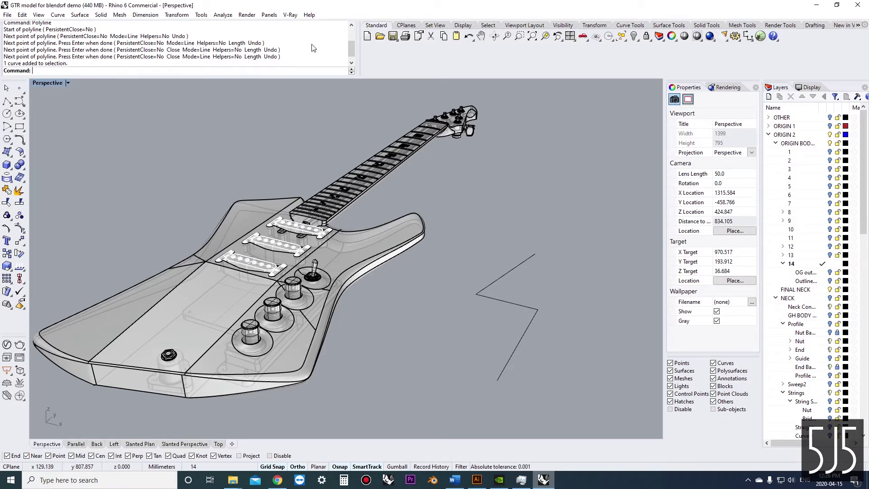
pyautogui.scroll(3, 465, 208)
pyautogui.moveTo(400, 197); pyautogui.dragTo(397, 267, button='right')
pyautogui.write('distance')
pyautogui.press('Return')
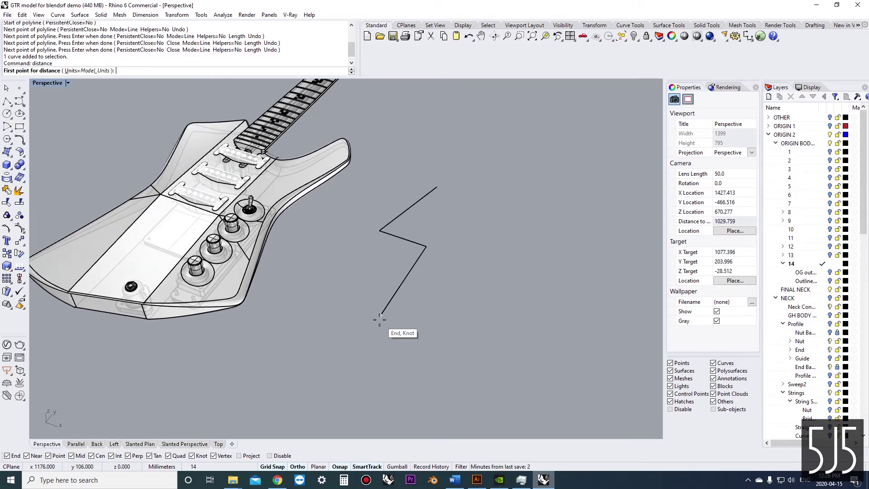
pyautogui.click(380, 316)
pyautogui.click(379, 230)
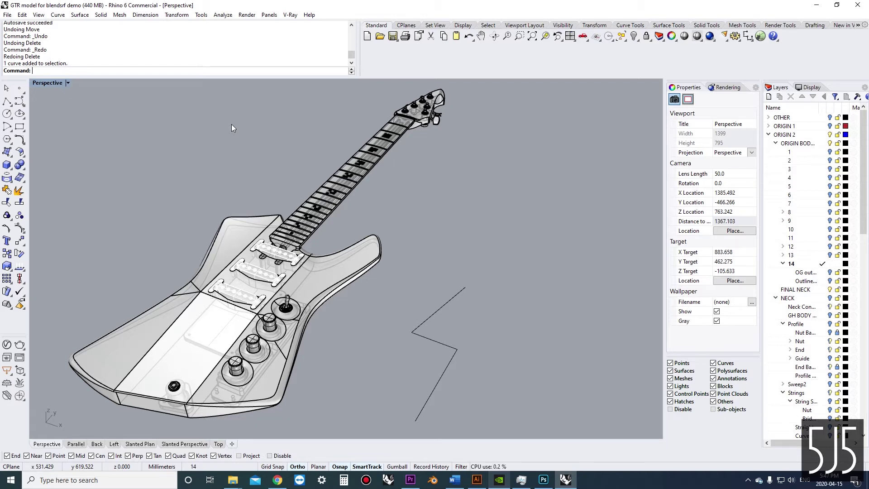
# - Browse the command suggestions for "Curve" and for the letter C, leaving the command line empty
pyautogui.moveTo(235, 135); pyautogui.dragTo(278, 156, button='right')
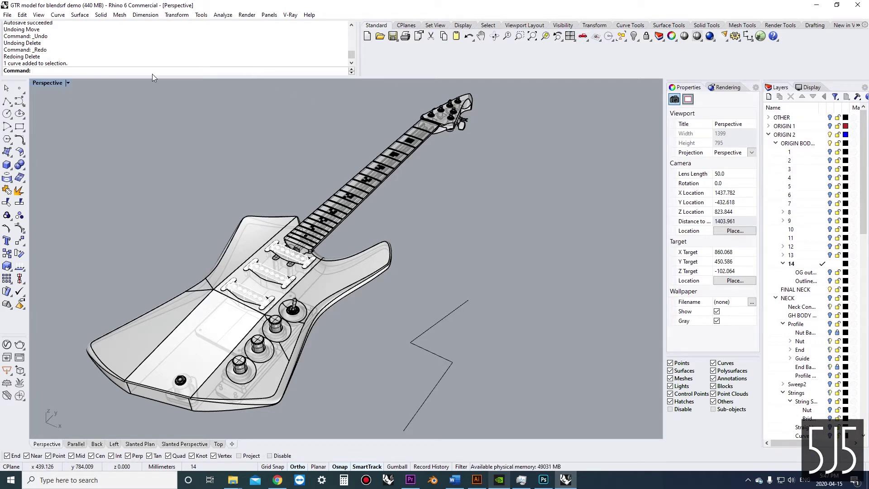
pyautogui.write('Curve')
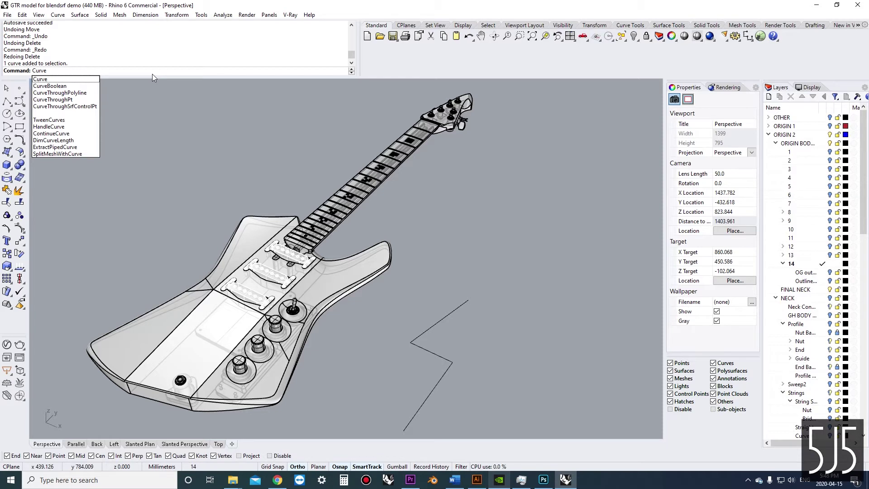
pyautogui.press('BackSpace')
pyautogui.press('BackSpace')
pyautogui.press('BackSpace')
pyautogui.press('BackSpace')
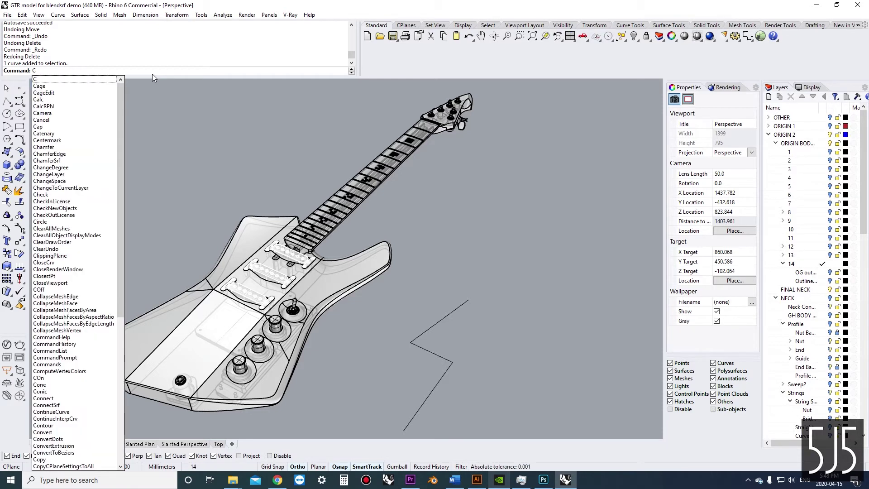
pyautogui.press('BackSpace')
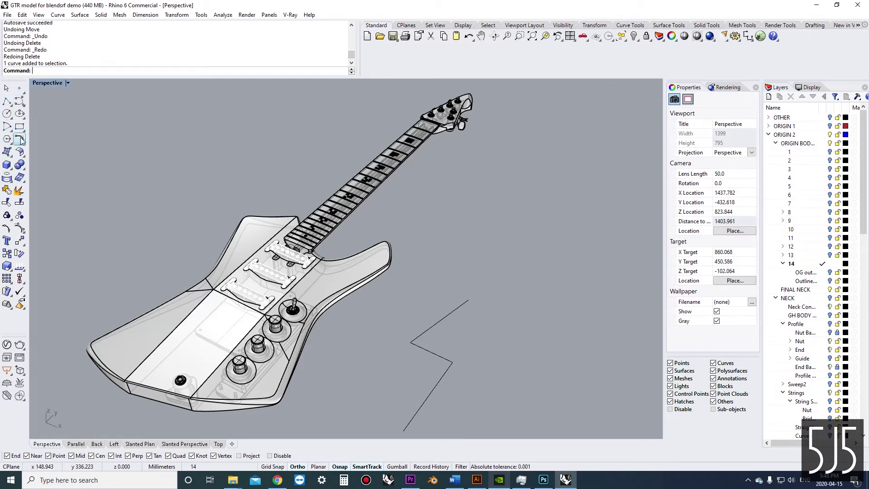
pyautogui.click(11, 108)
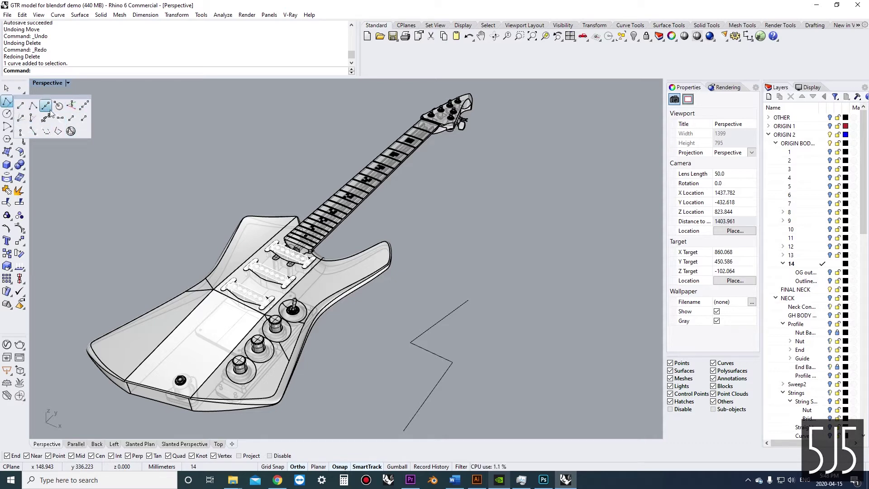
pyautogui.click(132, 120)
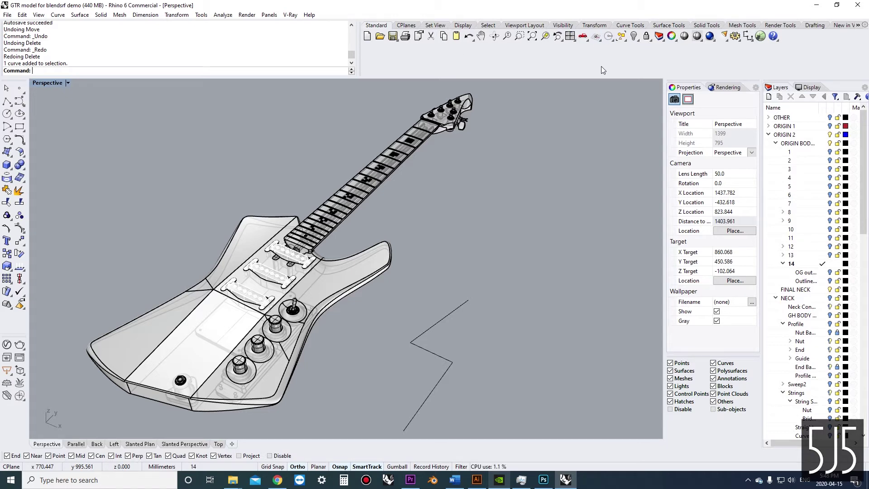
pyautogui.click(596, 25)
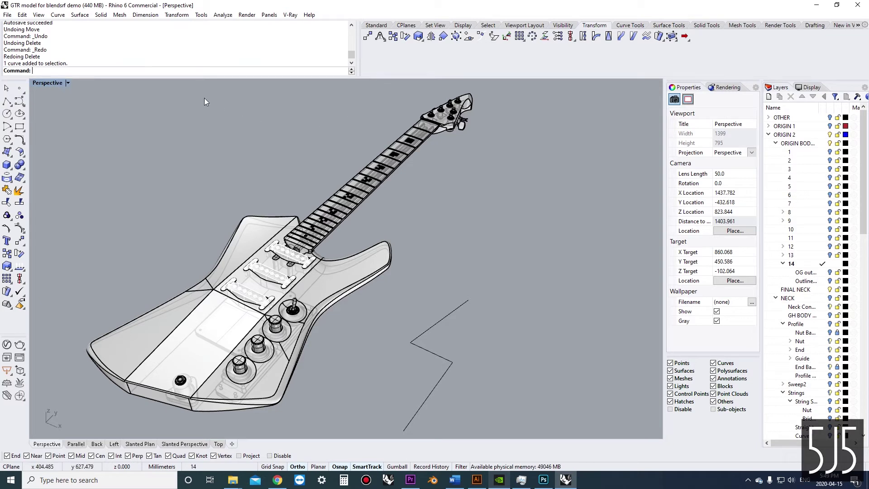
pyautogui.click(80, 15)
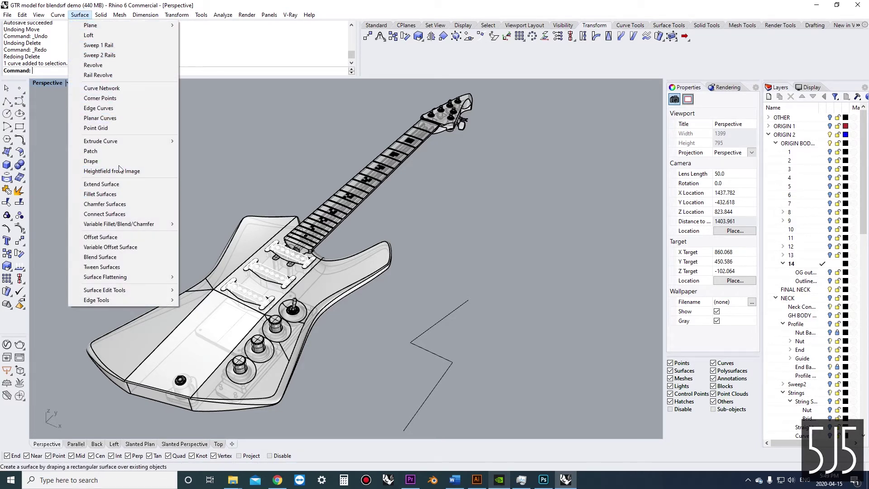
pyautogui.click(277, 130)
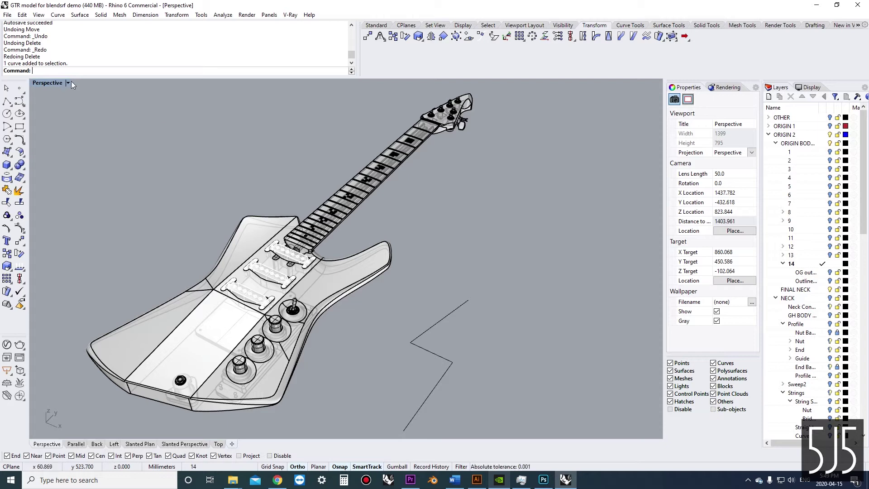
# - Review the keyboard shortcuts and their command macros in the document properties, and leave without changing any
pyautogui.write('DocumentProperties')
pyautogui.press('Return')
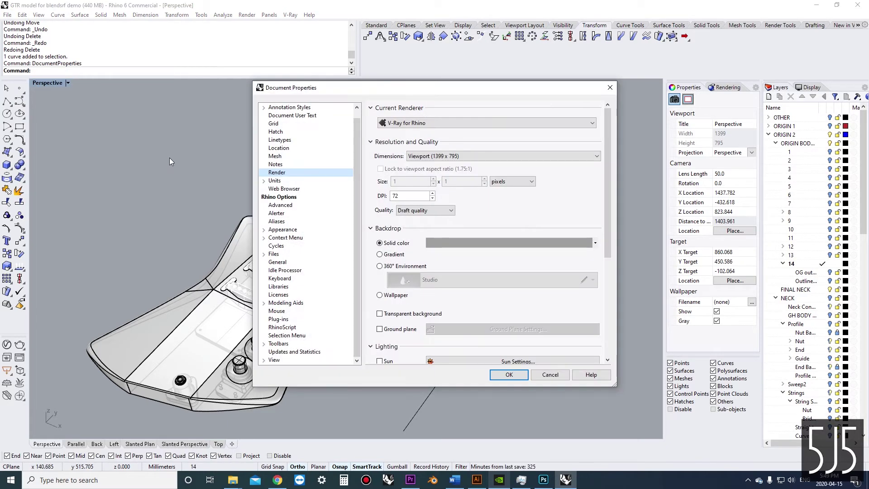
pyautogui.click(280, 278)
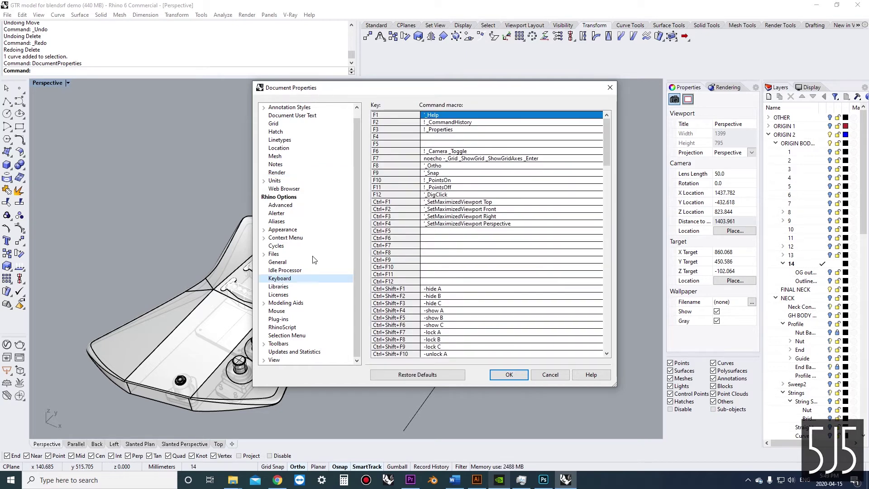
pyautogui.scroll(-1, 502, 212)
pyautogui.scroll(-3, 502, 211)
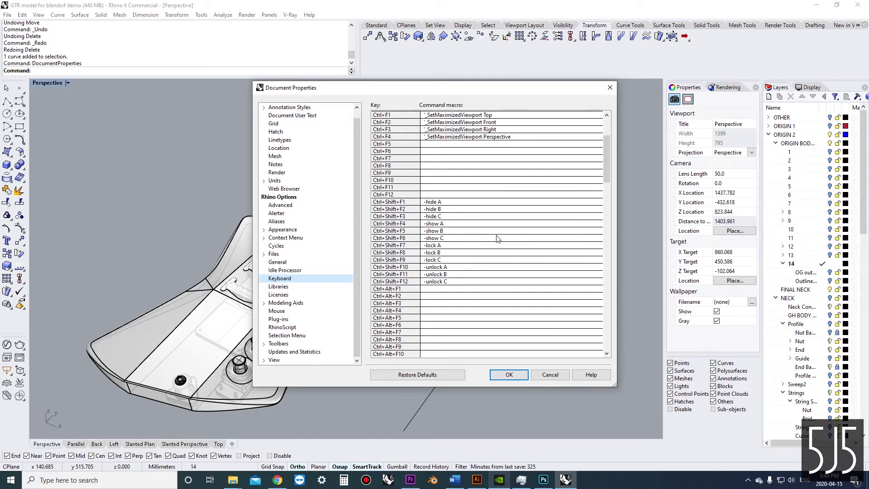
pyautogui.scroll(4, 501, 265)
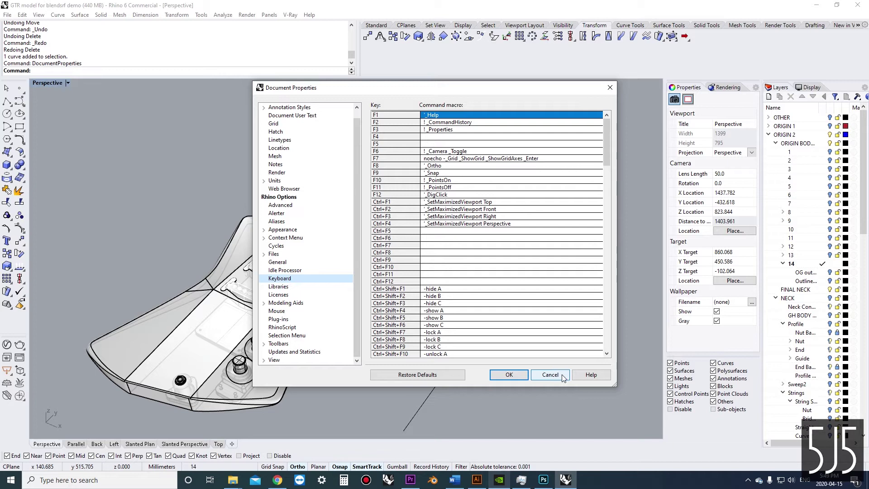
pyautogui.scroll(-15, 553, 319)
pyautogui.scroll(-5, 553, 319)
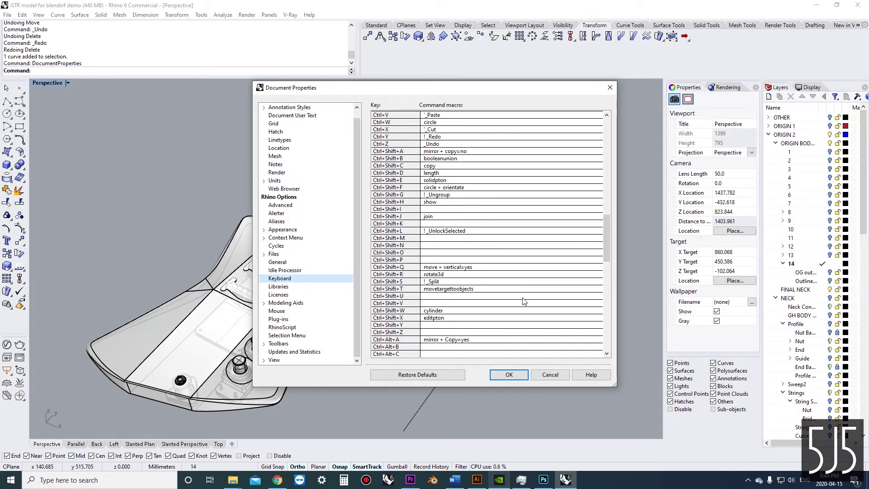
pyautogui.scroll(-3, 510, 264)
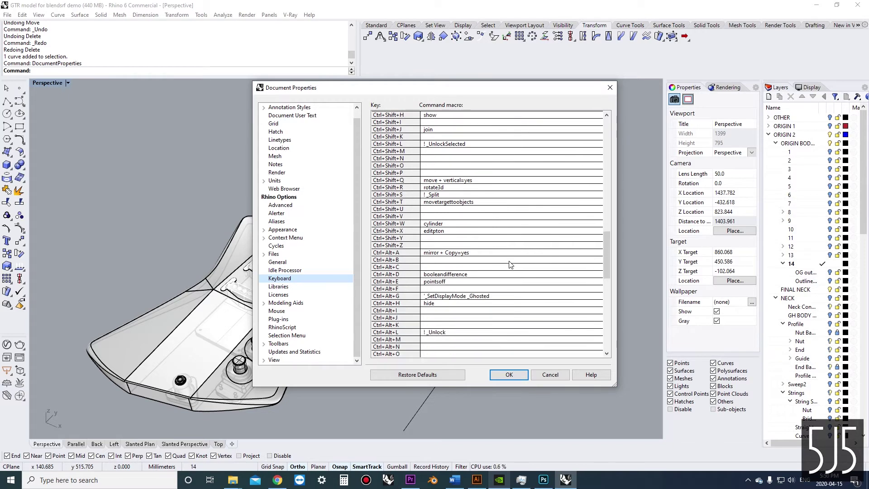
pyautogui.scroll(3, 511, 264)
pyautogui.scroll(1, 511, 265)
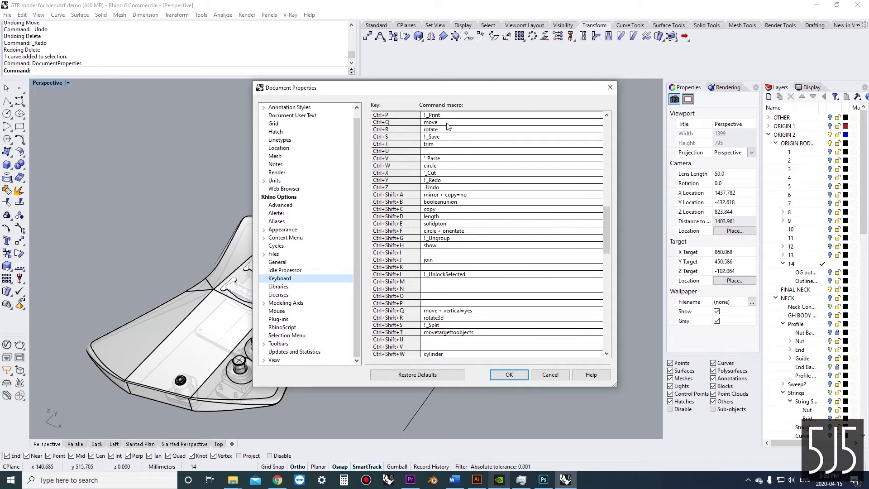
pyautogui.click(550, 374)
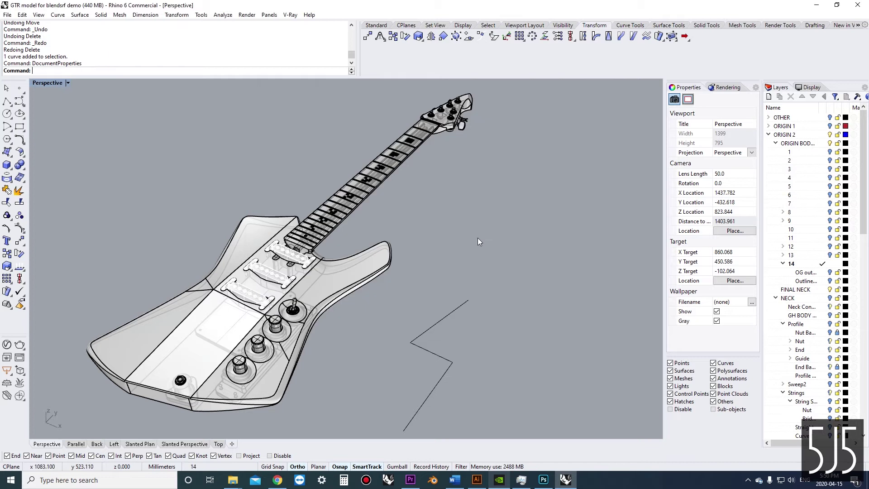
pyautogui.scroll(-4, 477, 238)
pyautogui.scroll(4, 429, 205)
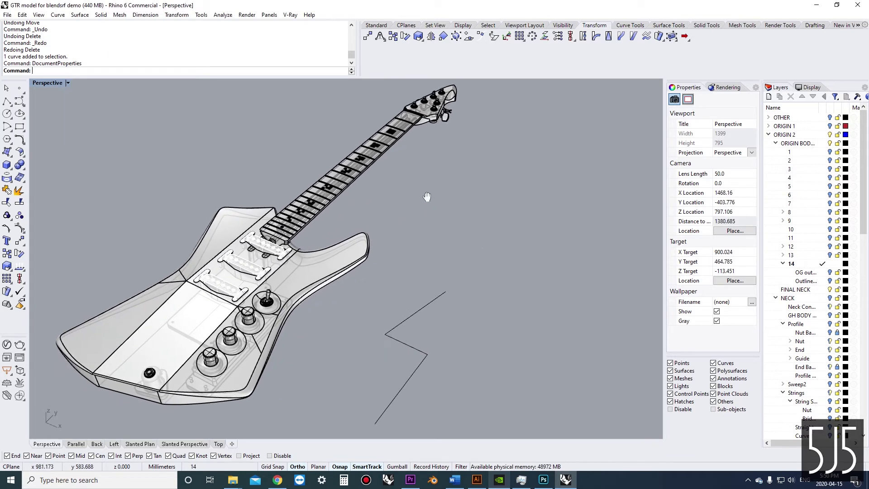
pyautogui.keyDown('shift'); pyautogui.moveTo(425, 189); pyautogui.dragTo(452, 186, button='right'); pyautogui.keyUp('shift')
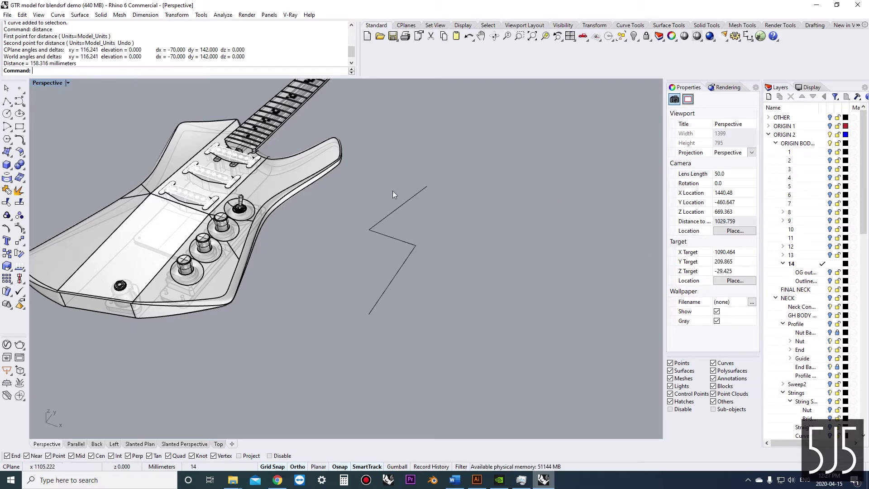
# - Inspect the zigzag polyline's object properties and compare them with the viewport properties shown without a selection
pyautogui.click(394, 210)
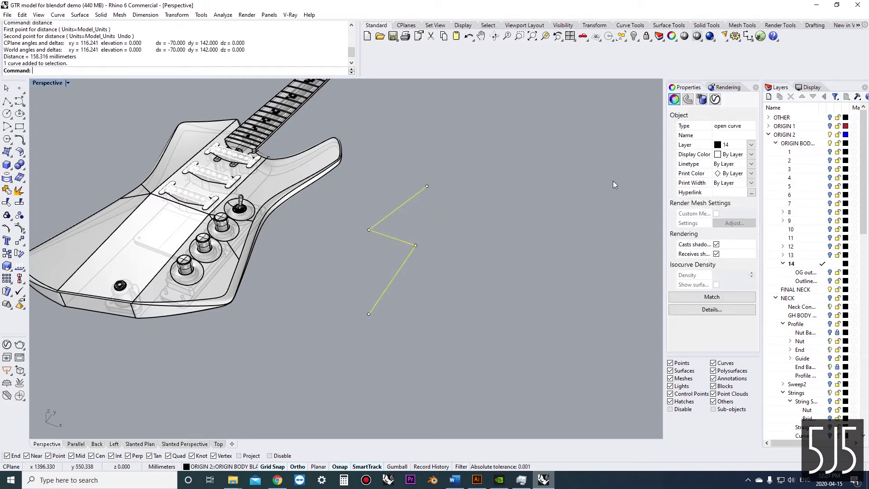
pyautogui.click(458, 211)
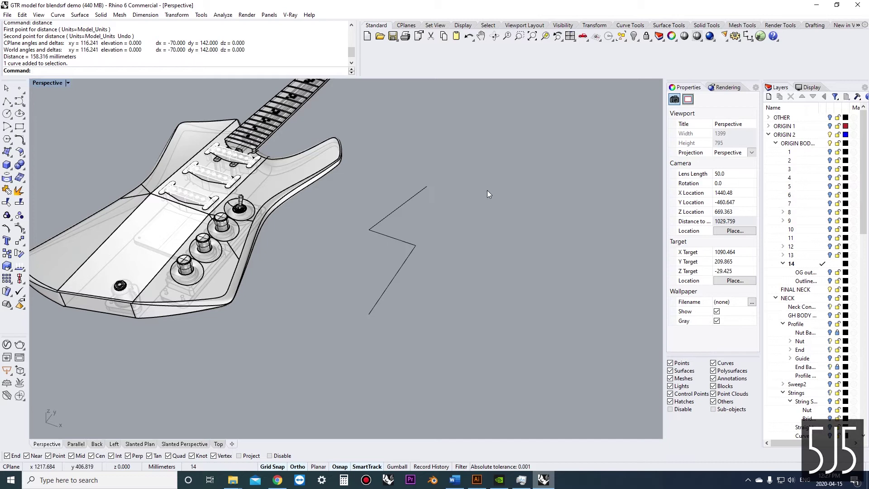
pyautogui.click(397, 208)
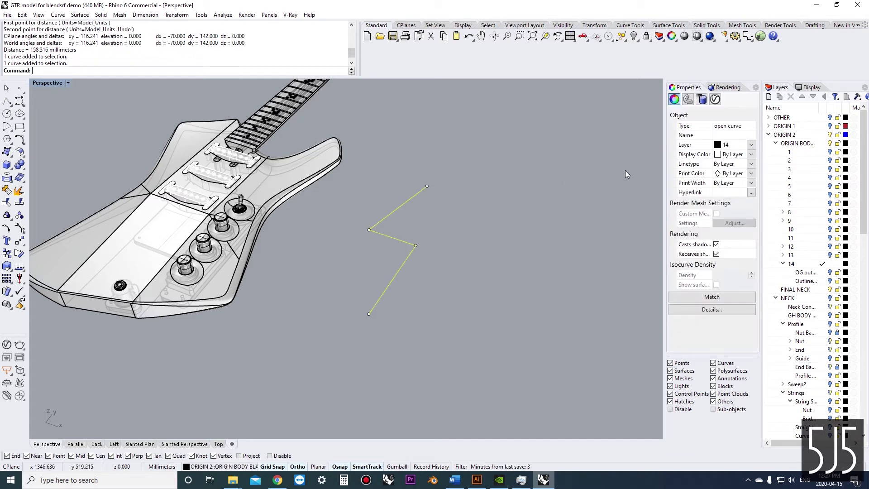
pyautogui.click(444, 202)
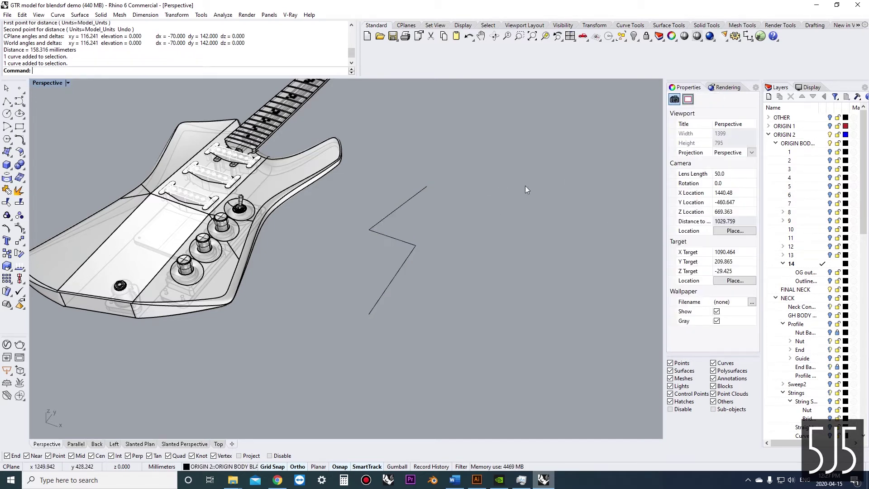
# - Try a lens length of 18 for the Perspective viewport and restore it to 50
pyautogui.click(699, 184)
pyautogui.click(727, 174)
pyautogui.write('18')
pyautogui.press('Return')
pyautogui.scroll(6, 343, 226)
pyautogui.click(684, 178)
pyautogui.write('50')
pyautogui.press('Return')
pyautogui.scroll(-5, 336, 198)
# - Check the object properties of the zigzag polyline once more and deselect it
pyautogui.keyDown('shift'); pyautogui.moveTo(464, 226); pyautogui.dragTo(494, 230, button='right'); pyautogui.keyUp('shift')
pyautogui.click(405, 236)
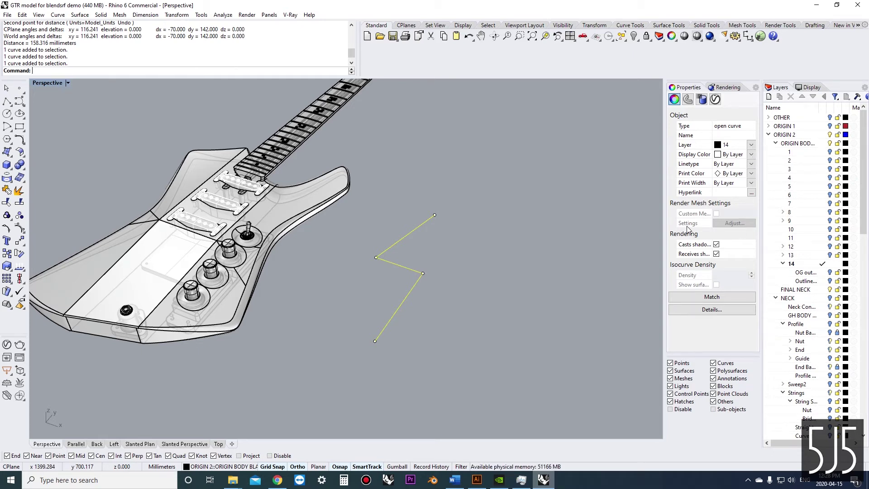
pyautogui.click(453, 259)
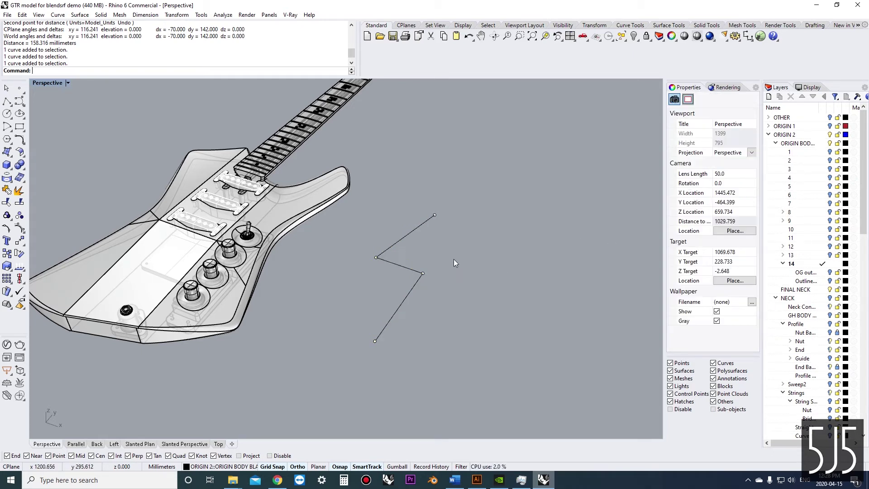
# - Look through the guitar model's layer list, from the ORIGIN 2 sublayers down to the LIGHT layer and back
pyautogui.moveTo(450, 251); pyautogui.dragTo(487, 247, button='right')
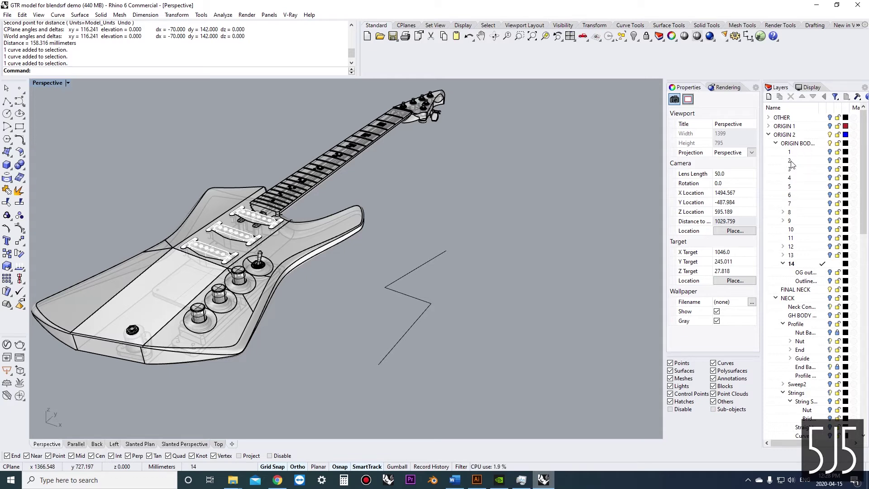
pyautogui.scroll(-3, 797, 202)
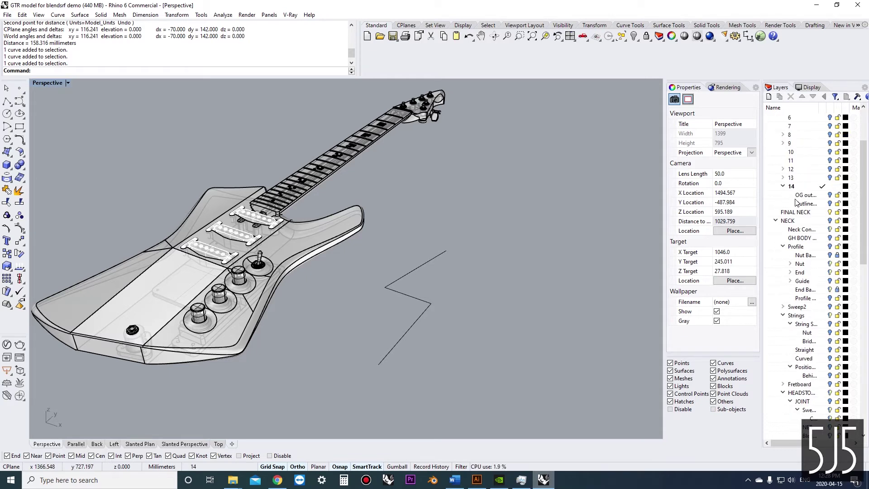
pyautogui.scroll(-15, 797, 202)
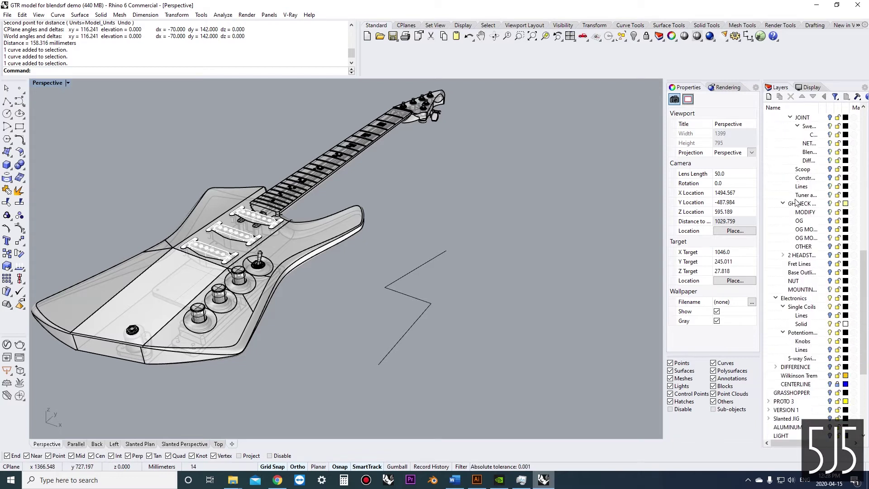
pyautogui.scroll(15, 797, 203)
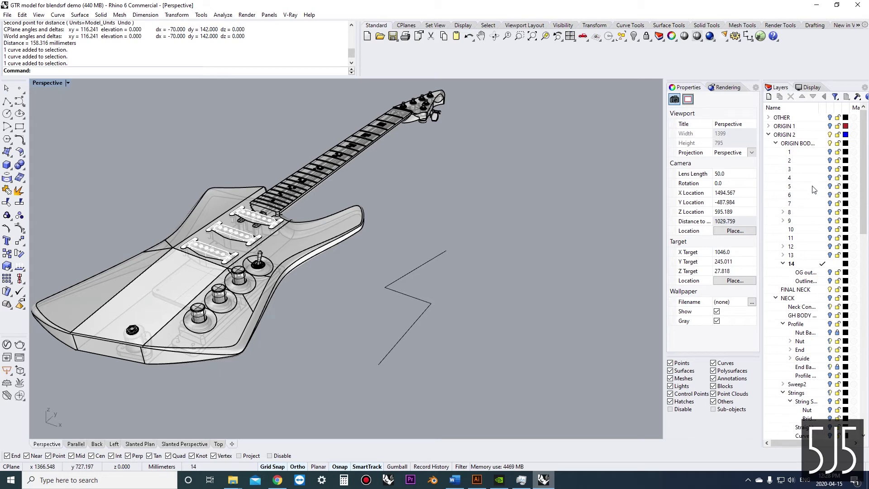
# - Look through the full layer list again and check the Perspective viewport's Ghosted display settings before returning to the layers
pyautogui.scroll(-20, 819, 186)
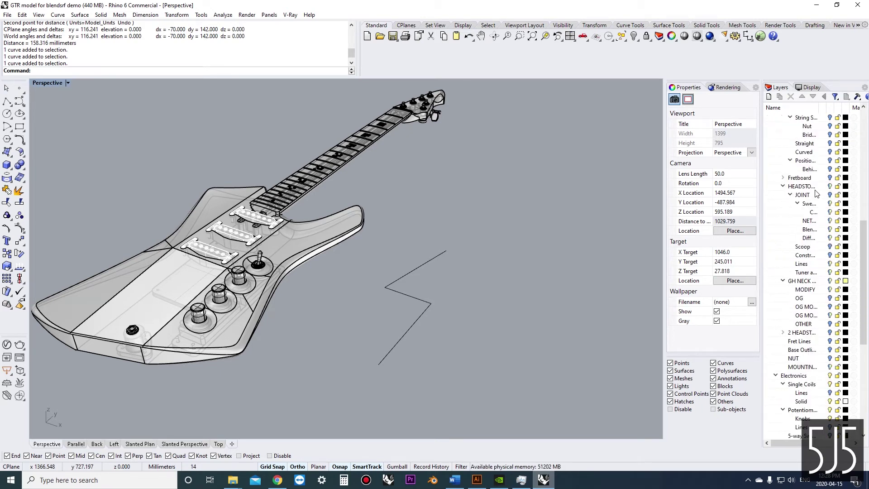
pyautogui.scroll(-5, 817, 194)
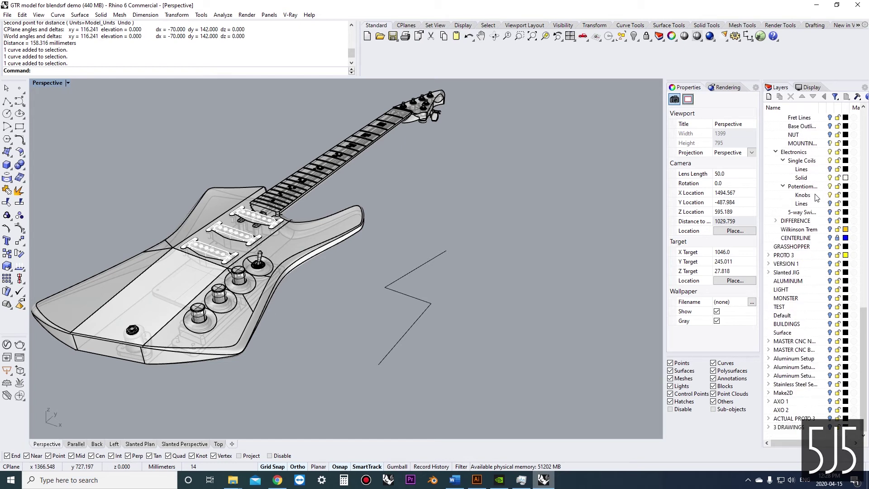
pyautogui.scroll(10, 811, 220)
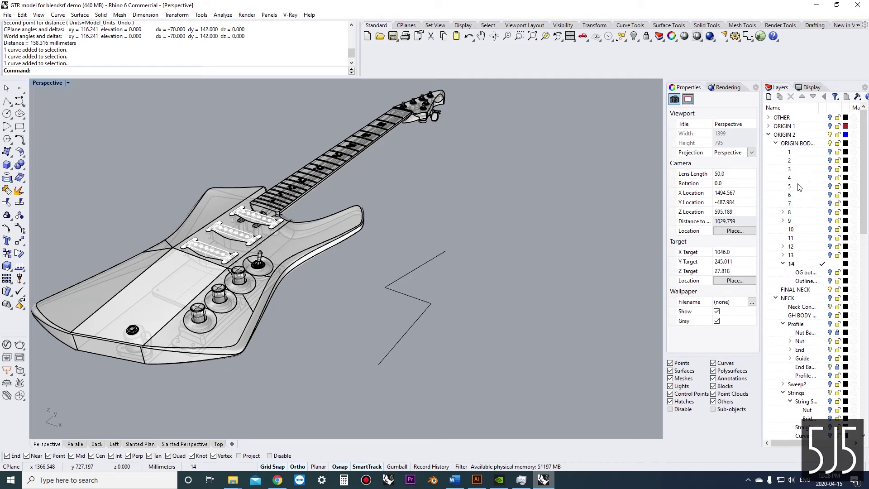
pyautogui.click(809, 87)
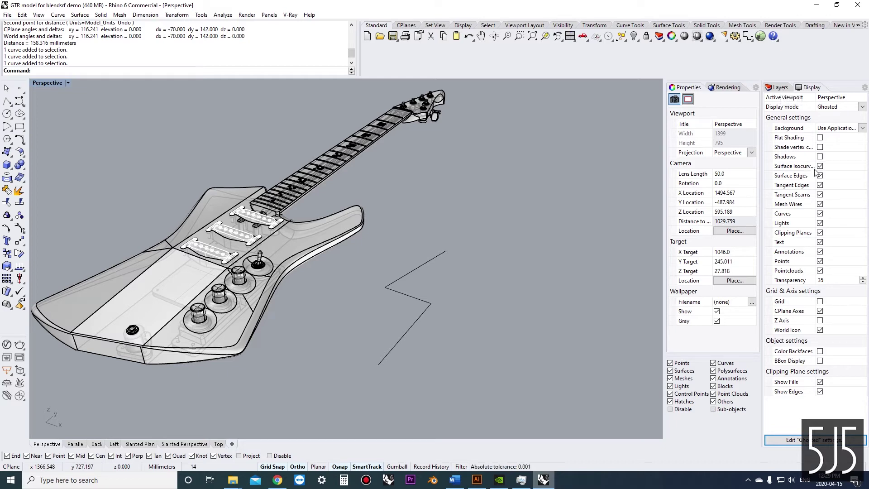
pyautogui.click(780, 88)
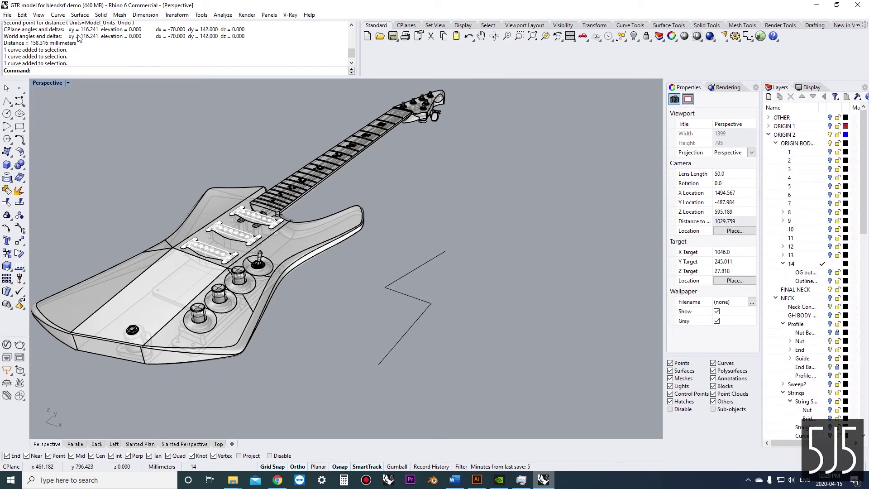
# - Preview the guitar in Wireframe, Shaded and Rendered display modes, and return the Perspective viewport to Ghosted
pyautogui.click(39, 15)
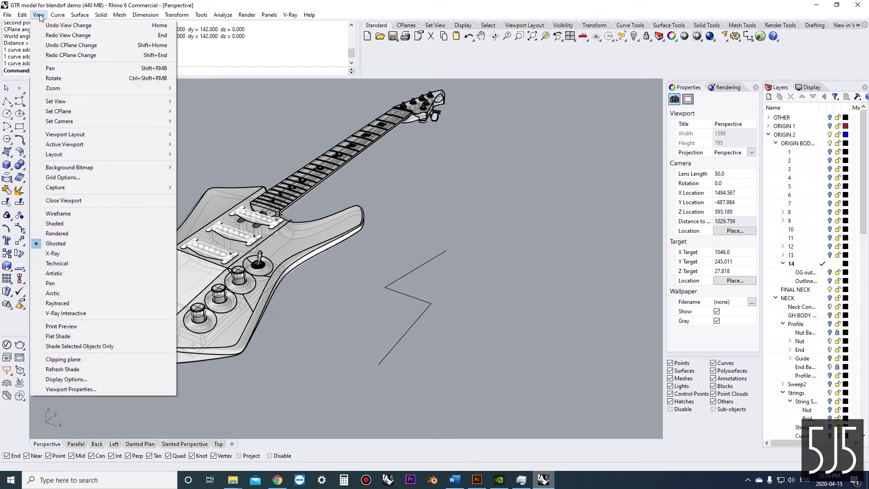
pyautogui.click(83, 214)
pyautogui.keyDown('shift'); pyautogui.moveTo(124, 159); pyautogui.dragTo(145, 178, button='right'); pyautogui.keyUp('shift')
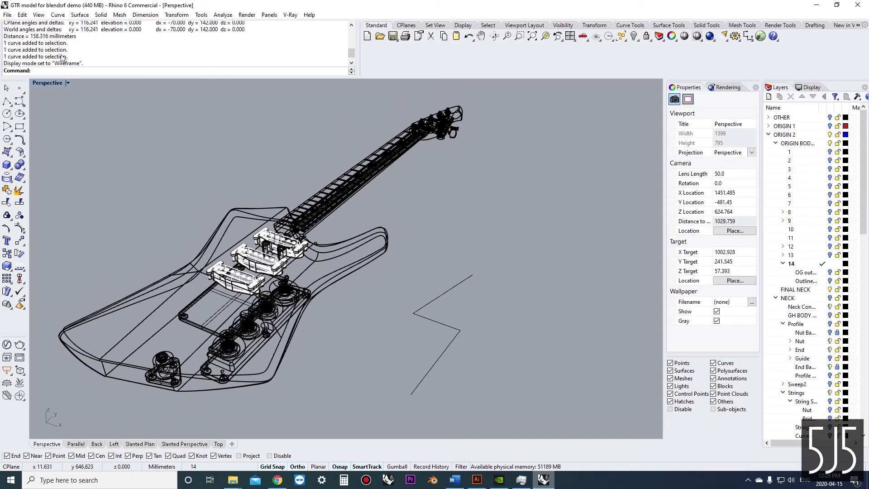
pyautogui.click(39, 15)
pyautogui.click(78, 224)
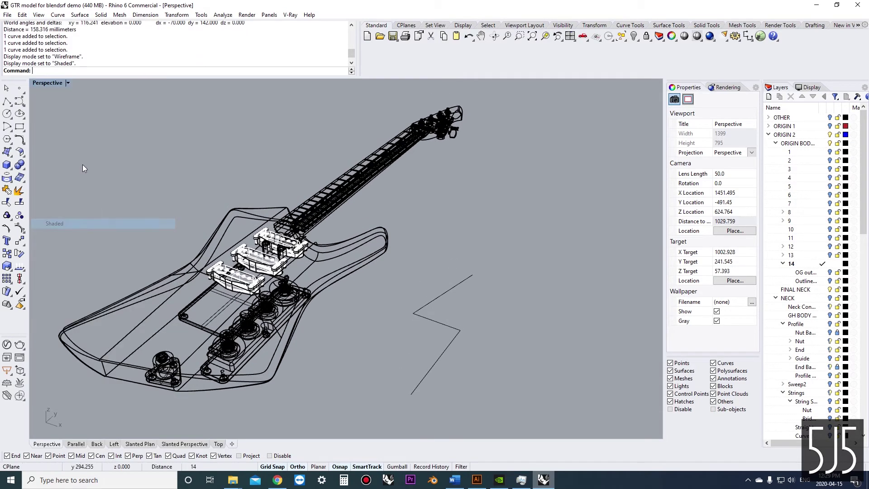
pyautogui.click(39, 15)
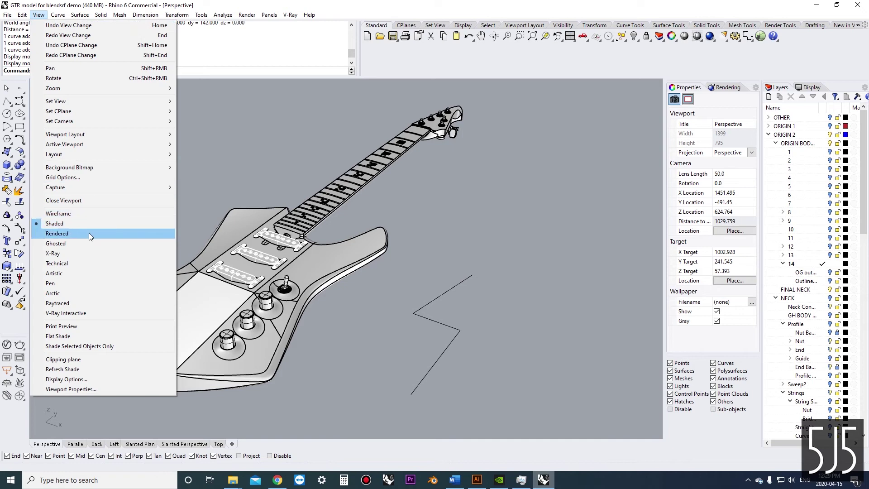
pyautogui.click(88, 232)
pyautogui.click(39, 14)
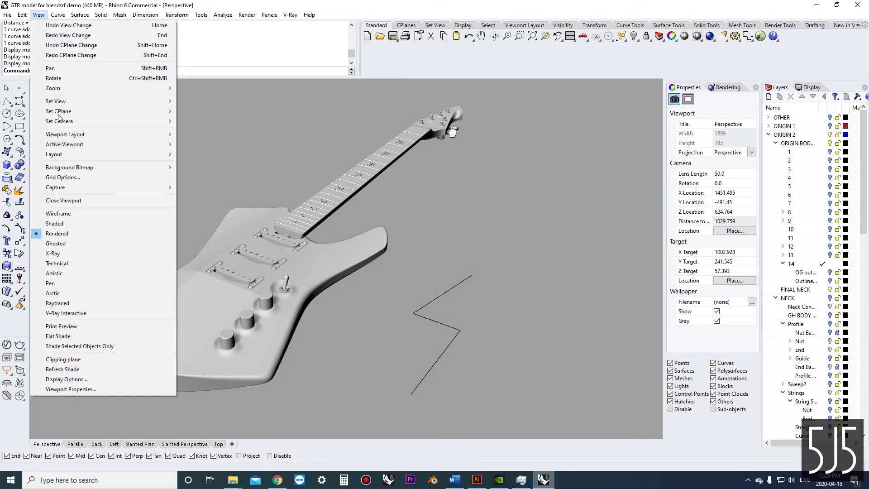
pyautogui.click(77, 242)
pyautogui.moveTo(342, 322)
pyautogui.mouseDown(button='right')
pyautogui.moveTo(365, 330)
pyautogui.moveTo(352, 313)
pyautogui.moveTo(356, 320)
pyautogui.mouseUp(button='right')
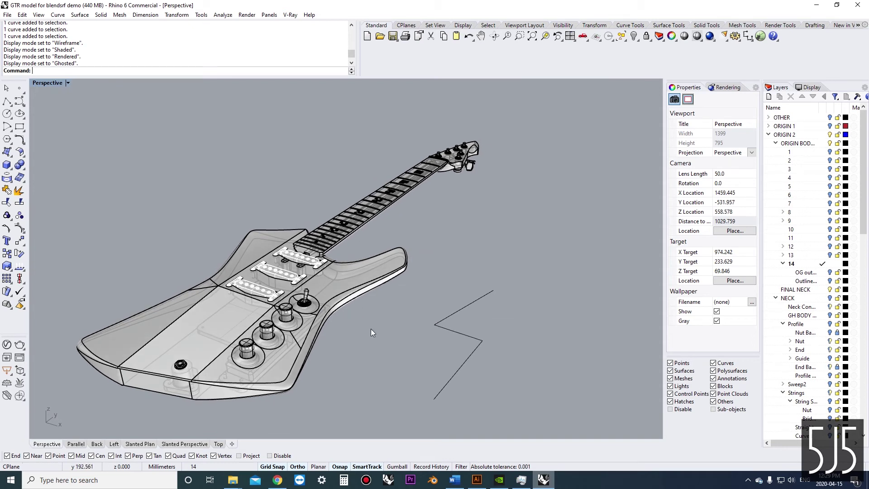
pyautogui.moveTo(430, 242); pyautogui.dragTo(391, 307, button='right')
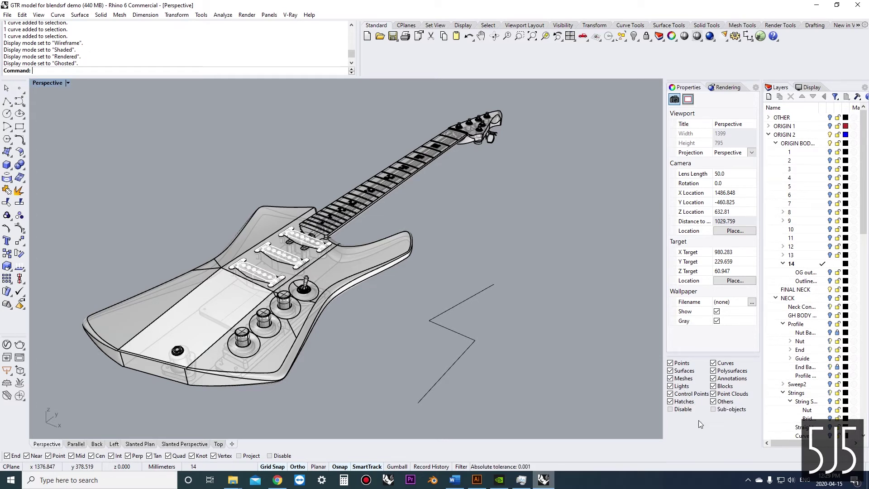
# - Limit the selection filter to curves, test selections across the guitar and the zigzag polyline, and re-enable all object types
pyautogui.rightClick(714, 363)
pyautogui.moveTo(541, 405); pyautogui.dragTo(208, 192)
pyautogui.click(491, 363)
pyautogui.moveTo(488, 401); pyautogui.dragTo(336, 235)
pyautogui.click(449, 275)
pyautogui.moveTo(449, 274); pyautogui.dragTo(382, 289, button='right')
pyautogui.rightClick(382, 290)
pyautogui.click(382, 301)
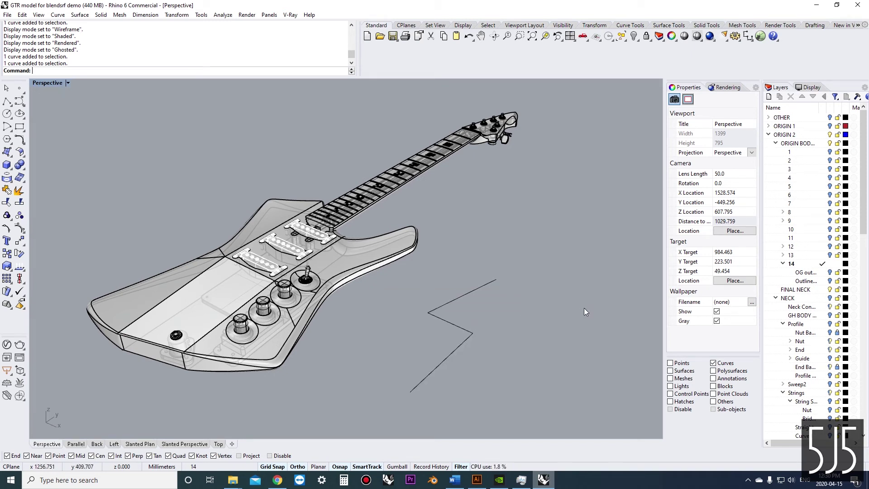
pyautogui.rightClick(719, 363)
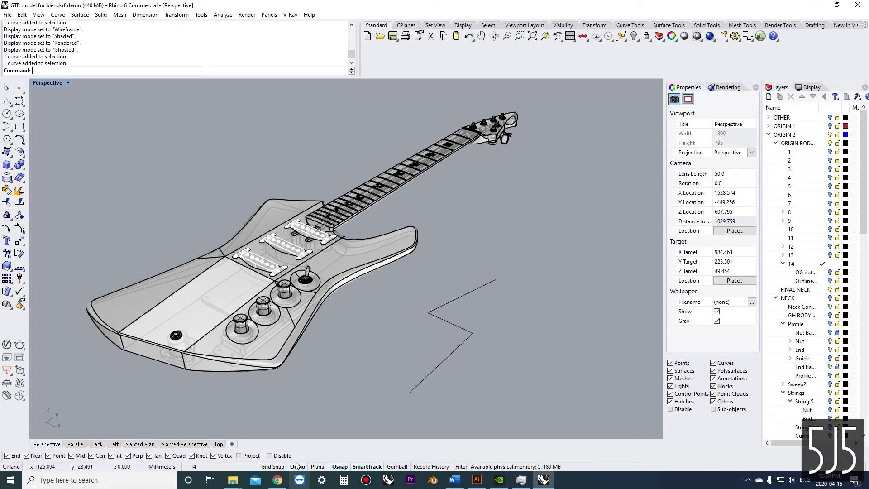
# - Try a polyline beside the zigzag while toggling Ortho off, and cancel it
pyautogui.scroll(-3, 365, 352)
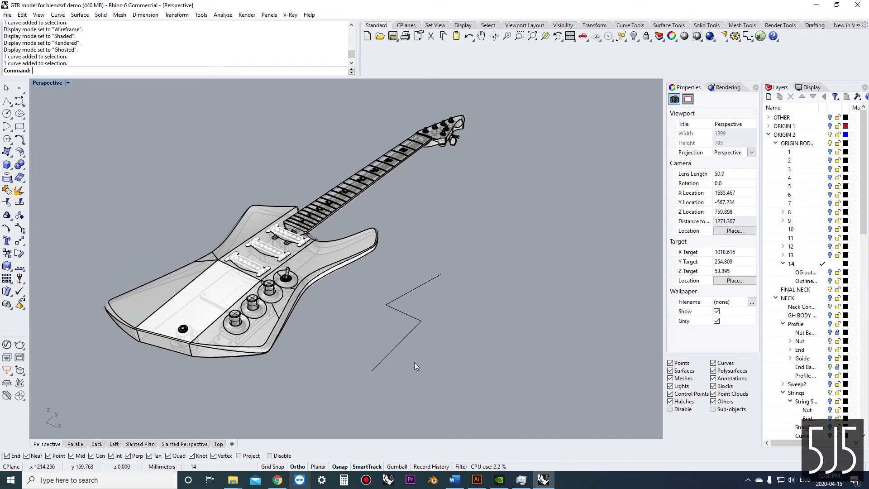
pyautogui.write('polyline')
pyautogui.press('Return')
pyautogui.click(451, 356)
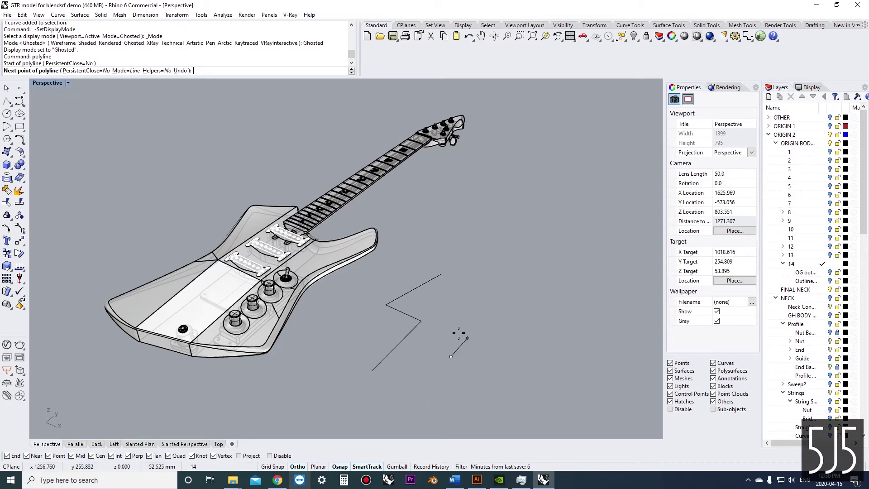
pyautogui.scroll(3, 414, 317)
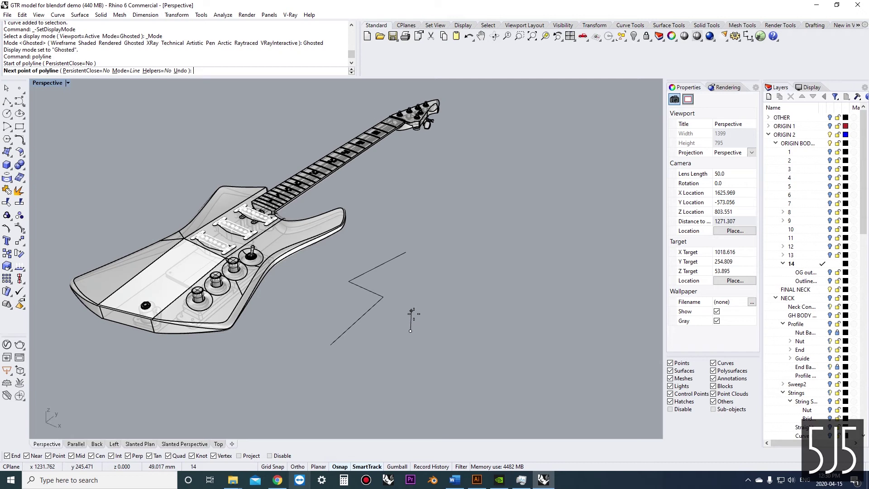
pyautogui.scroll(2, 413, 325)
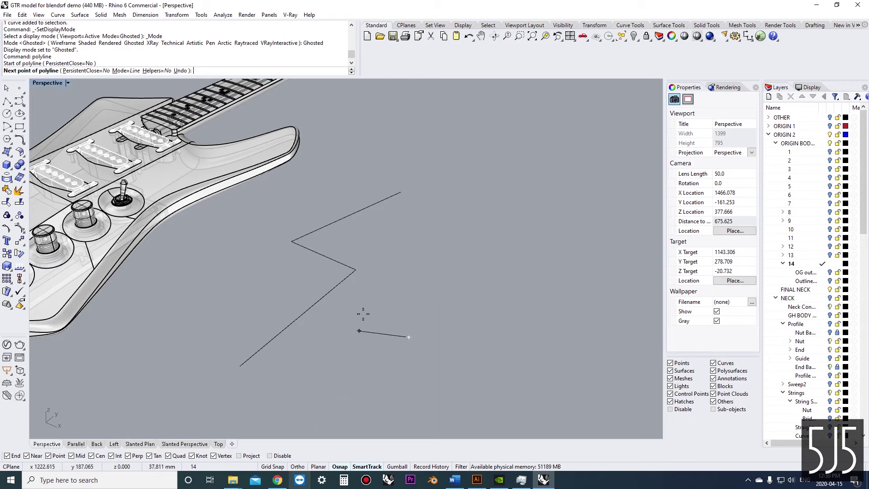
pyautogui.press('F8')
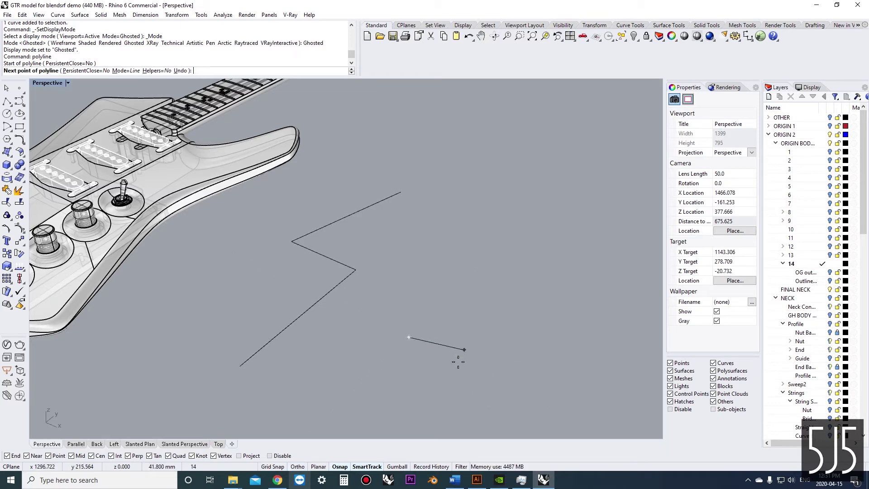
pyautogui.press('Escape')
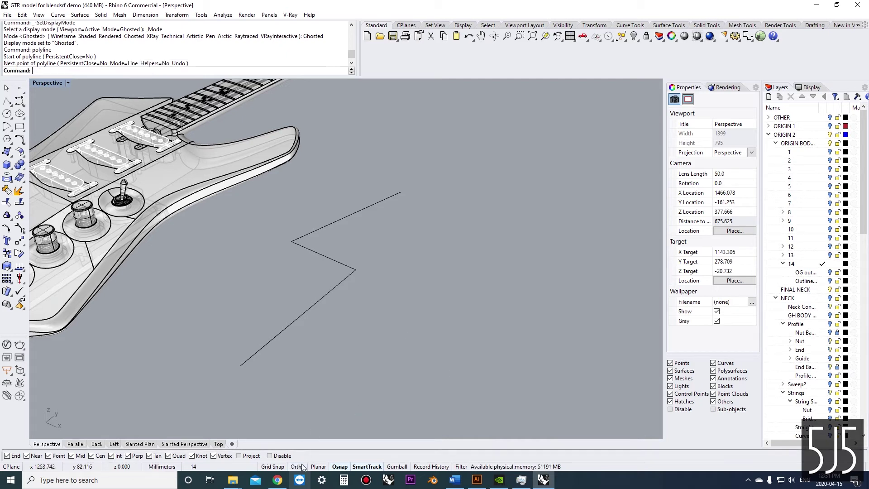
# - Try another polyline with a temporary Ortho override, cancel it and turn Ortho back on
pyautogui.press('Return')
pyautogui.click(441, 322)
pyautogui.press('shift')
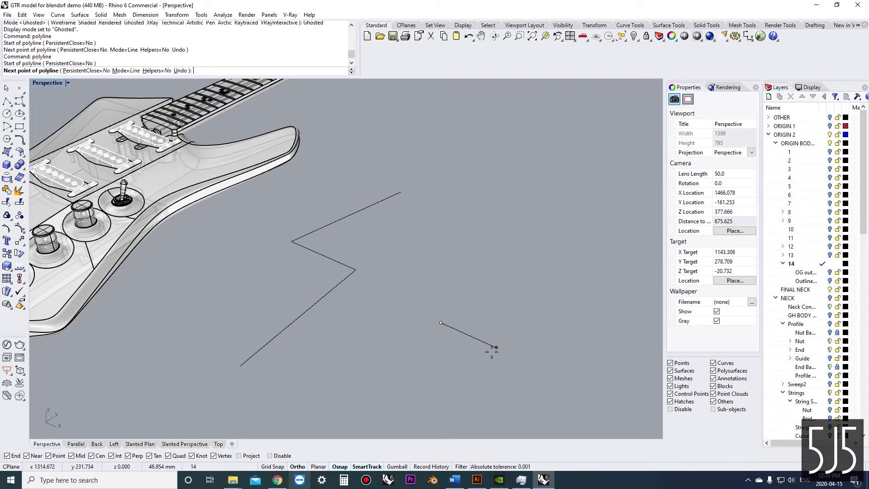
pyautogui.press('Escape')
pyautogui.click(298, 466)
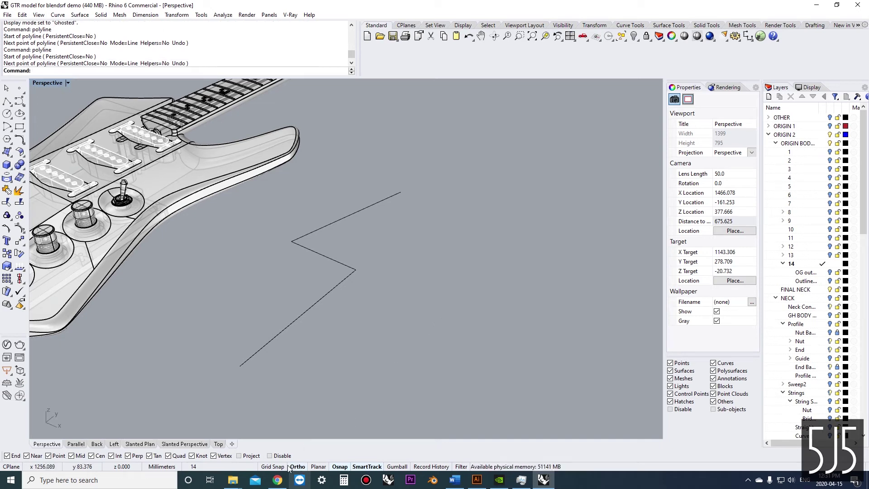
# - Start a new polyline with object snaps switched off, and turn Osnap back on before placing a point
pyautogui.click(340, 467)
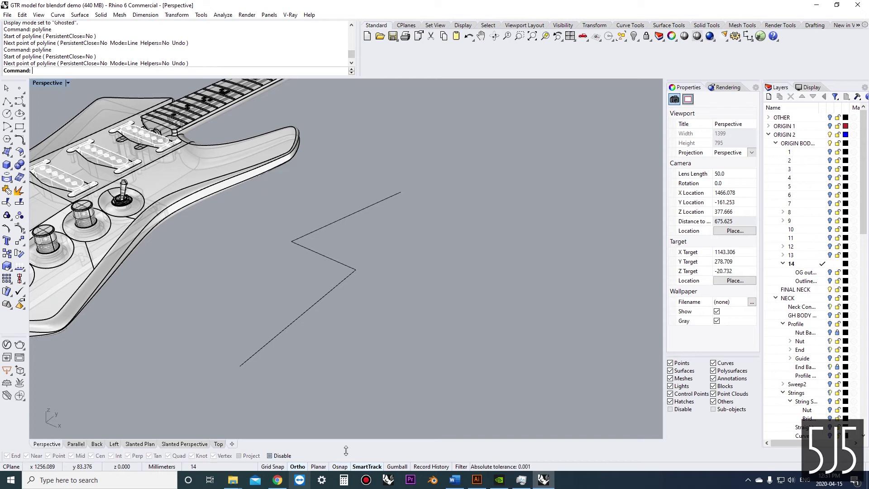
pyautogui.moveTo(355, 325); pyautogui.dragTo(353, 310, button='right')
pyautogui.press('Return')
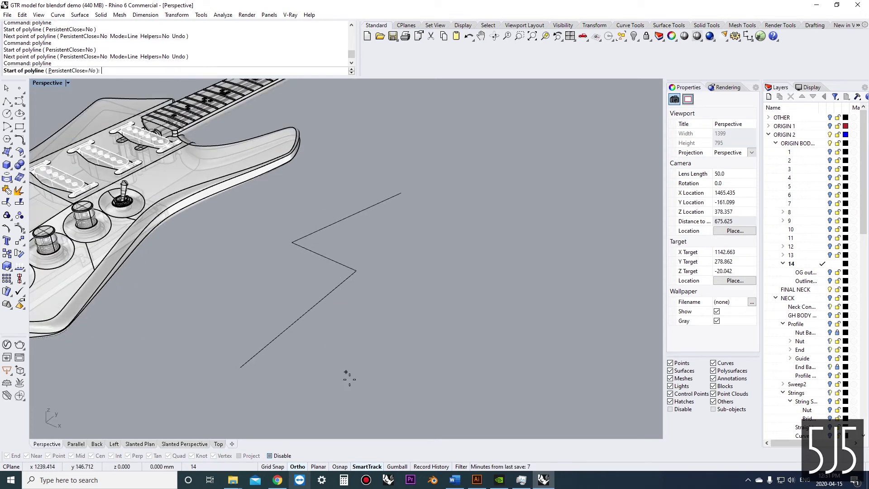
pyautogui.click(340, 467)
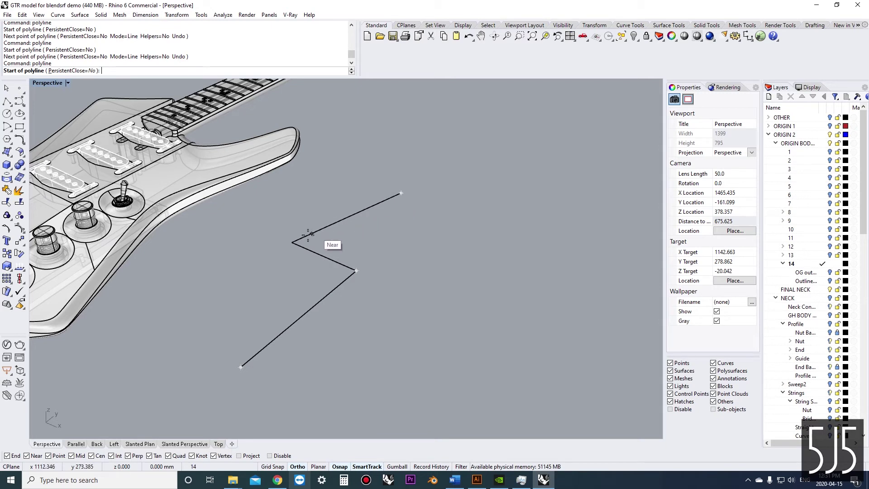
# - Draw the first polyline segment from the midpoint of the zigzag's upper segment to a free point beyond its middle corner
pyautogui.click(356, 270)
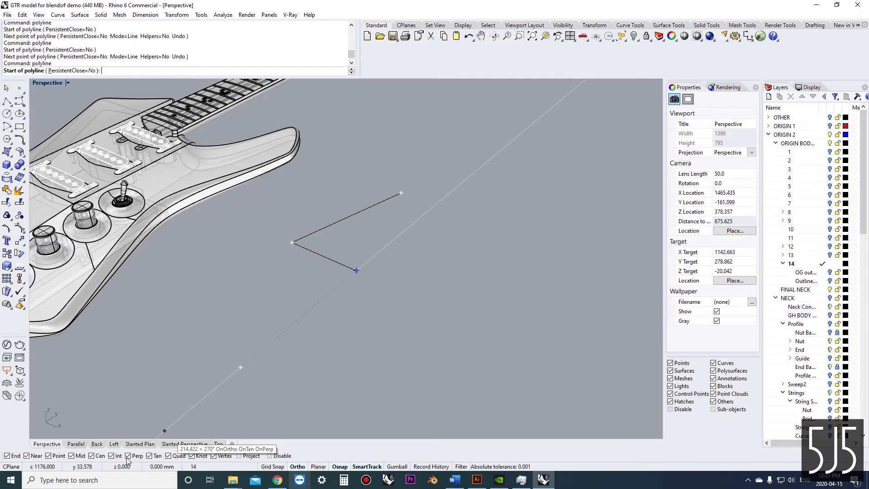
pyautogui.click(136, 372)
pyautogui.press('Return')
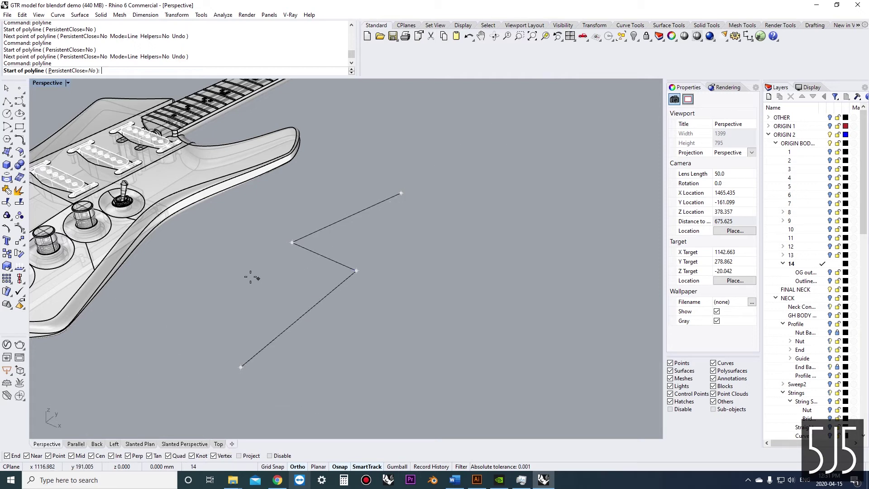
pyautogui.click(71, 456)
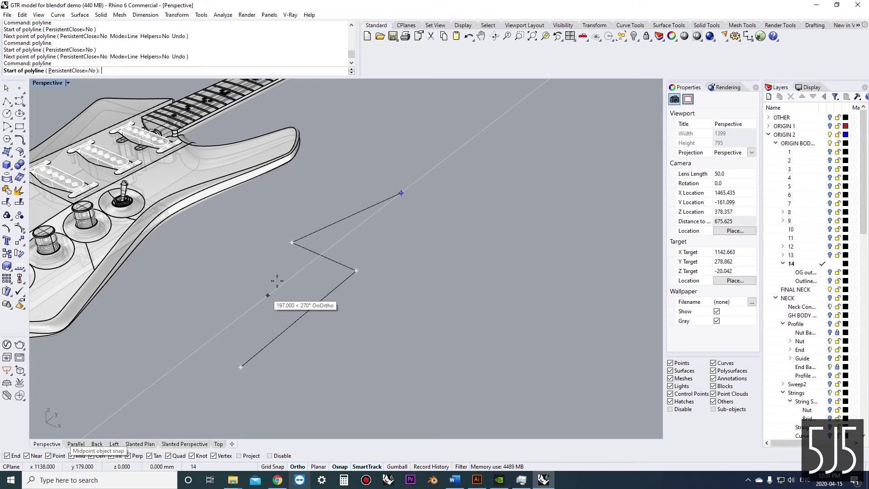
pyautogui.click(349, 214)
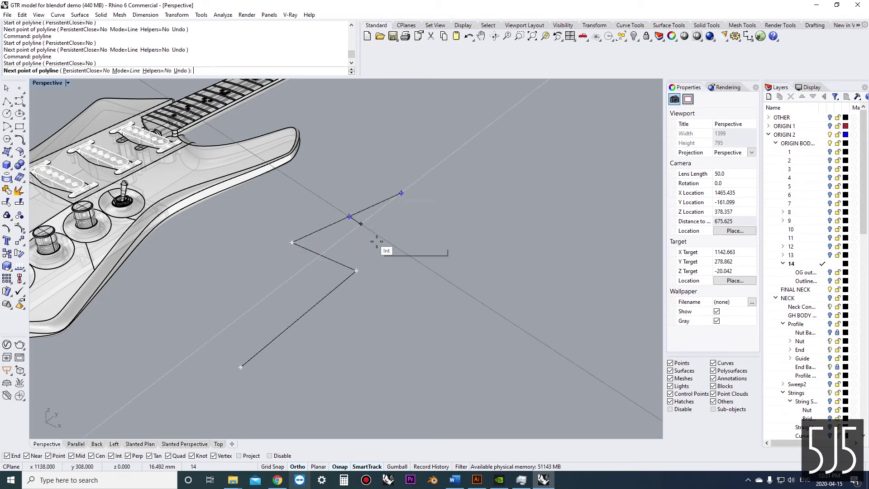
pyautogui.click(455, 258)
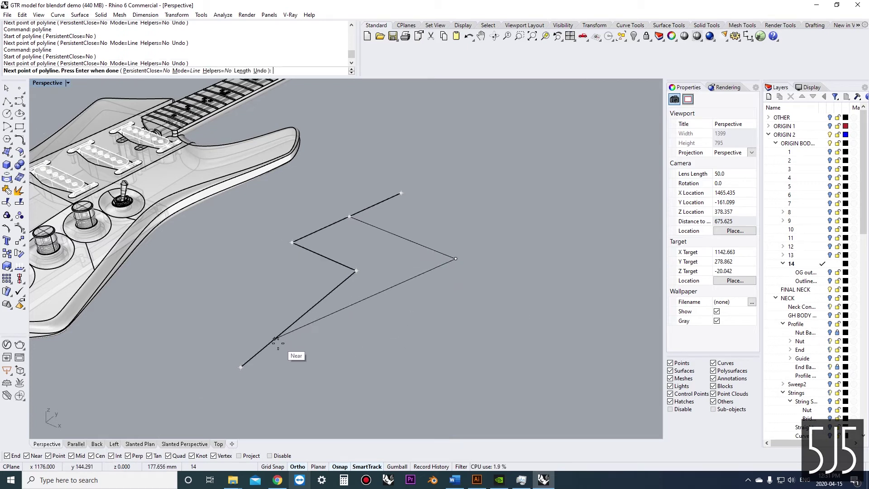
# - Toggle the Near snap off and on, and finish the polyline with six points weaving across the zigzag's lower segment and through its lower end
pyautogui.click(27, 456)
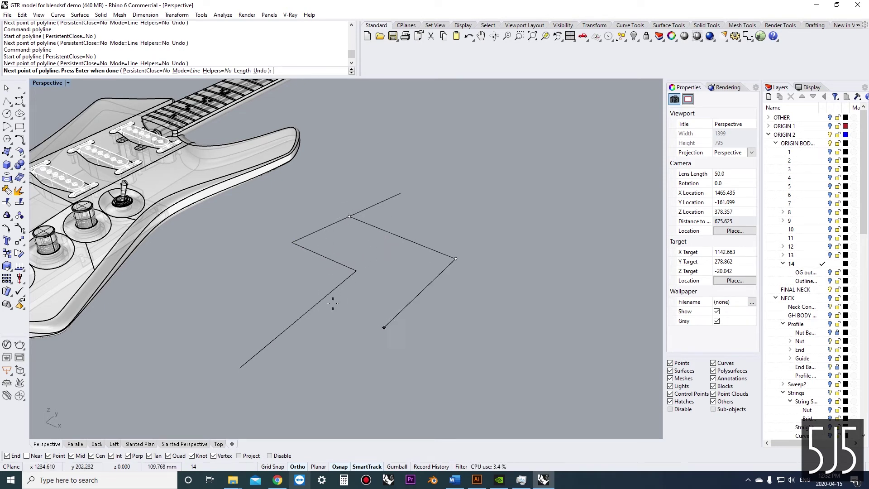
pyautogui.click(28, 456)
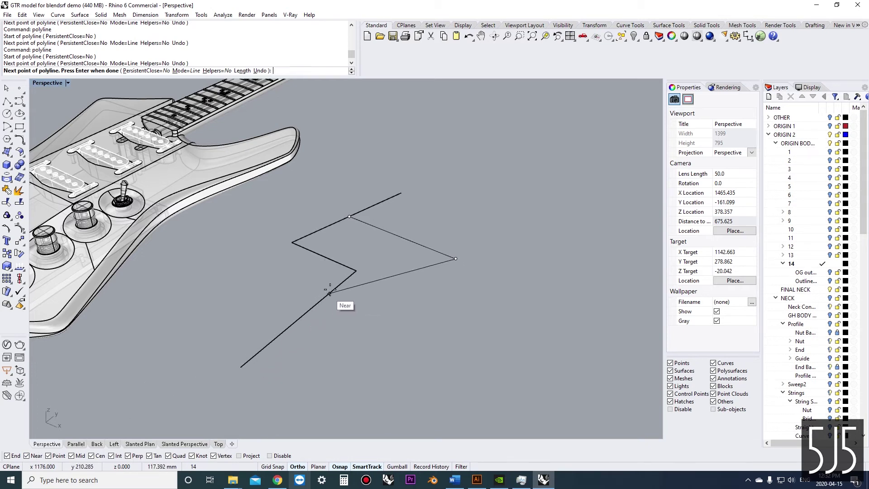
pyautogui.click(342, 283)
pyautogui.click(280, 296)
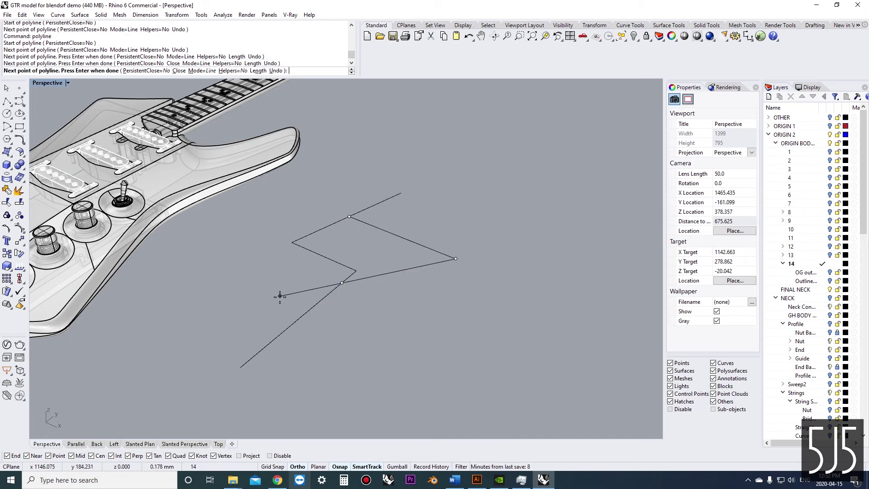
pyautogui.click(304, 316)
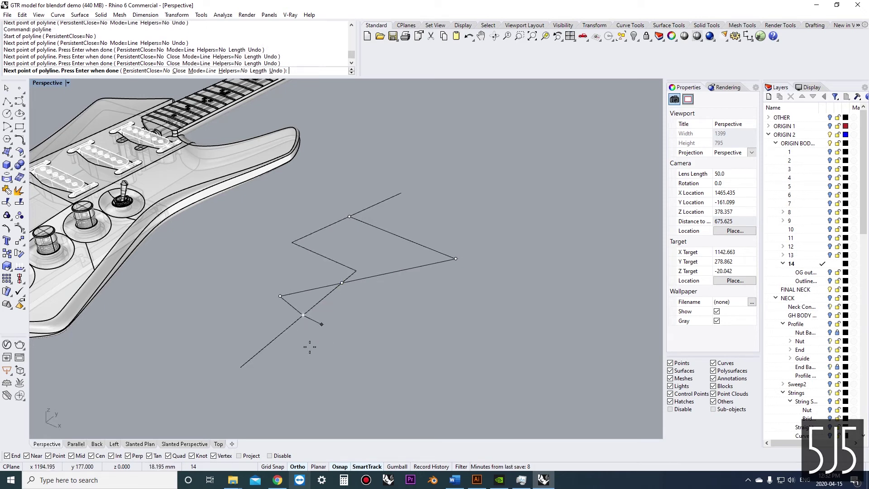
pyautogui.click(339, 333)
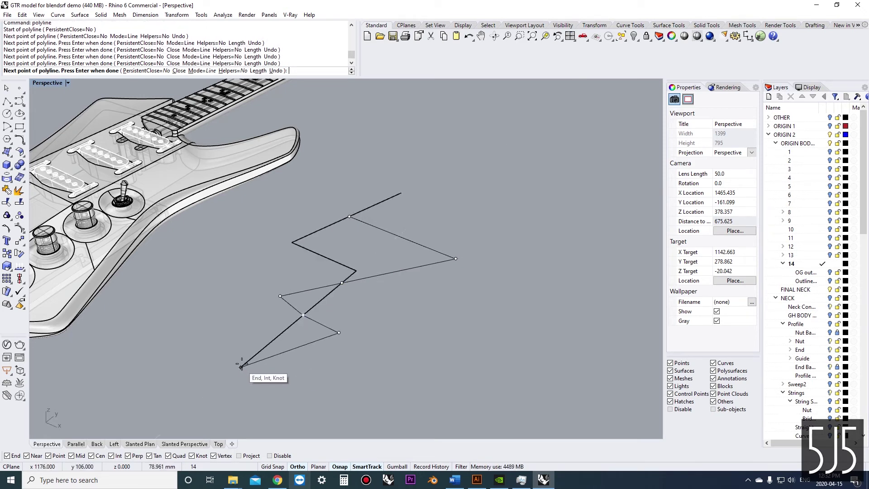
pyautogui.click(240, 366)
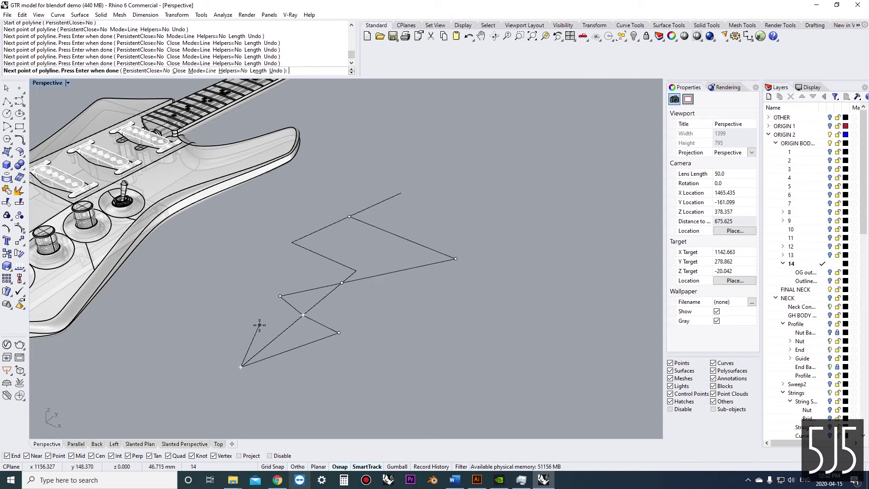
pyautogui.click(259, 324)
pyautogui.press('Return')
pyautogui.scroll(3, 264, 320)
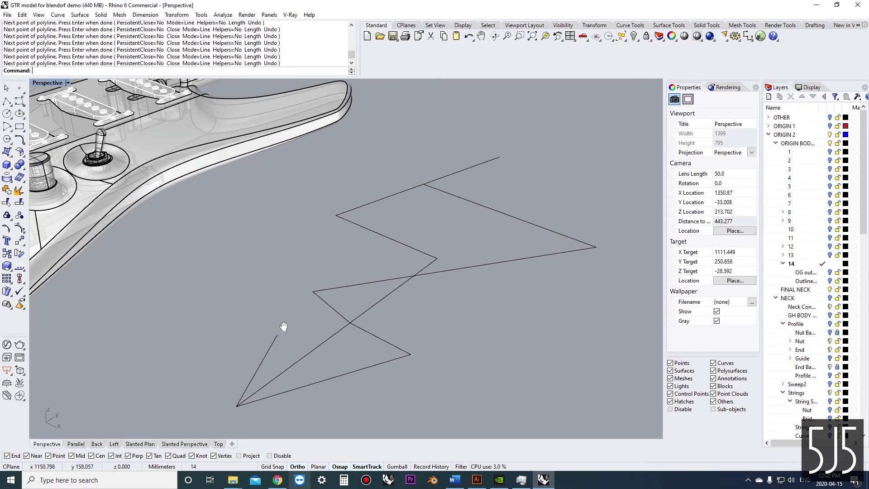
pyautogui.keyDown('shift'); pyautogui.moveTo(283, 326); pyautogui.dragTo(266, 325, button='right'); pyautogui.keyUp('shift')
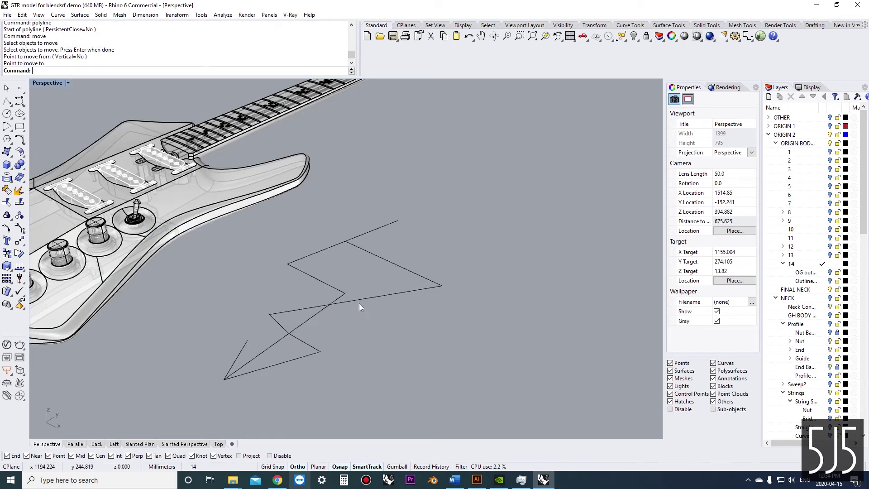
# - Delete the polyline that crosses the zigzag
pyautogui.click(359, 301)
pyautogui.press('Delete')
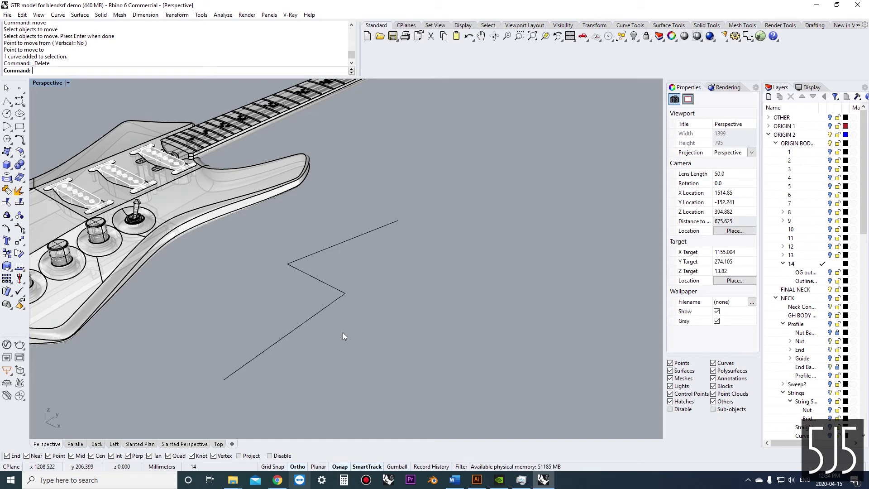
# - Start moving the control knob nearest the body's tail end, using the centre of its base circle as the base point
pyautogui.keyDown('shift'); pyautogui.moveTo(271, 342); pyautogui.dragTo(292, 339, button='right'); pyautogui.keyUp('shift')
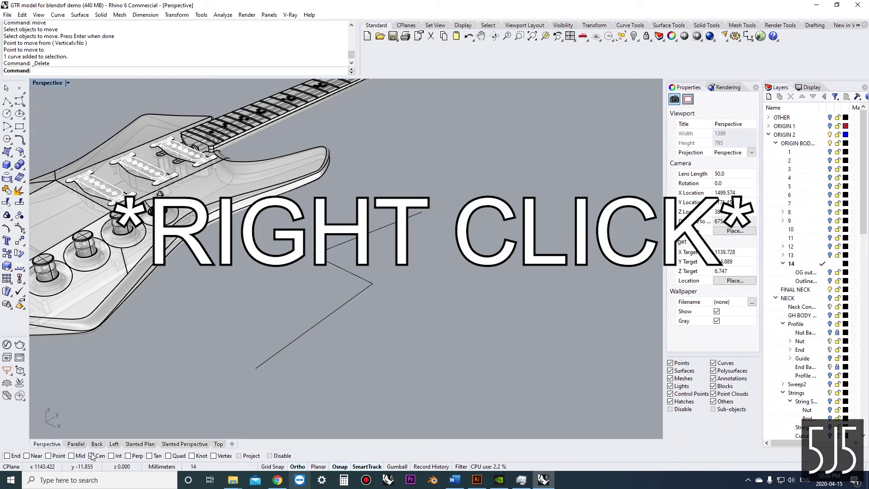
pyautogui.scroll(10, 146, 335)
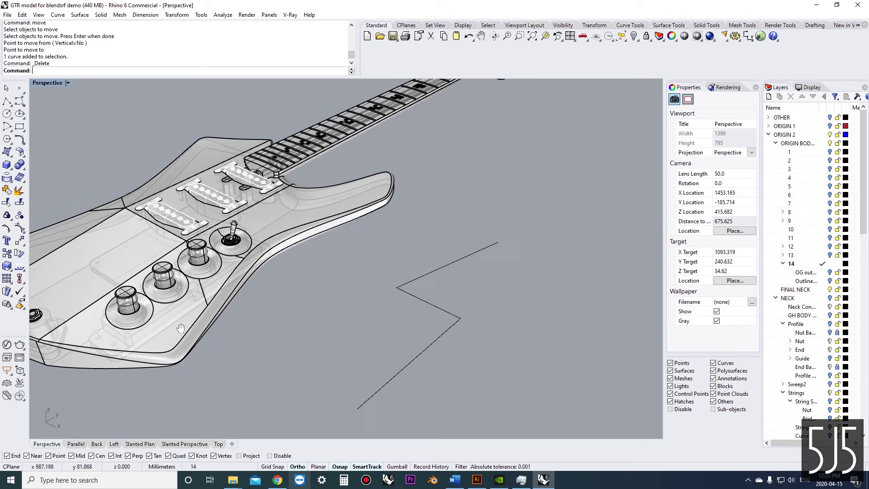
pyautogui.scroll(6, 161, 310)
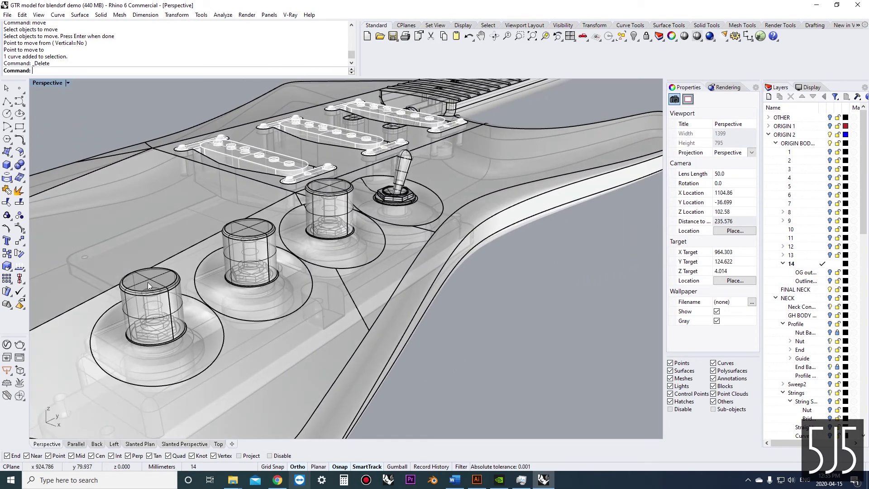
pyautogui.click(126, 292)
pyautogui.scroll(3, 142, 316)
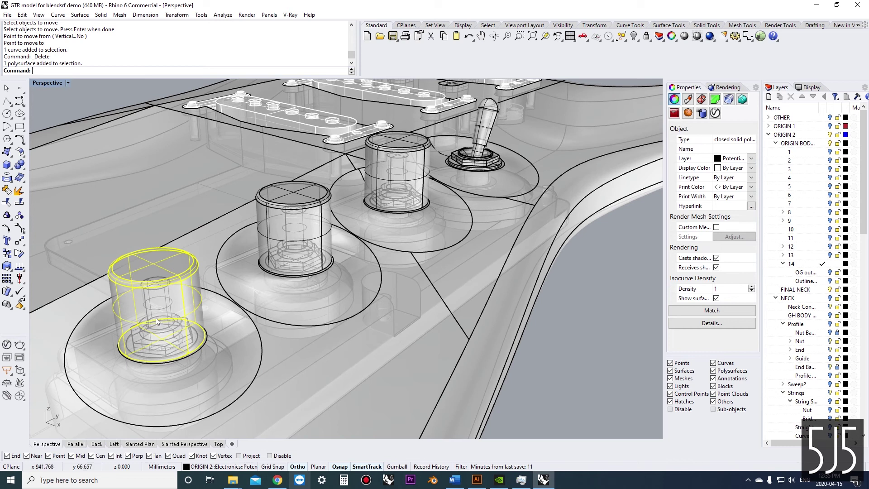
pyautogui.write('move')
pyautogui.press('Return')
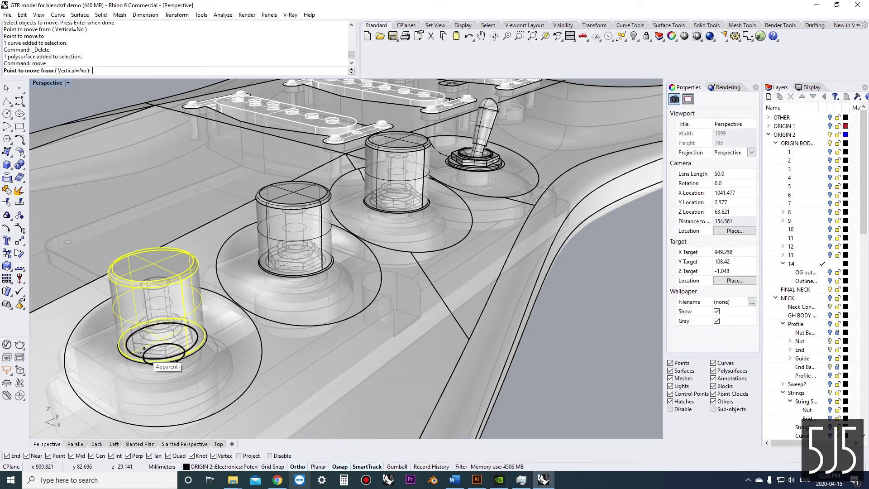
pyautogui.scroll(2, 169, 326)
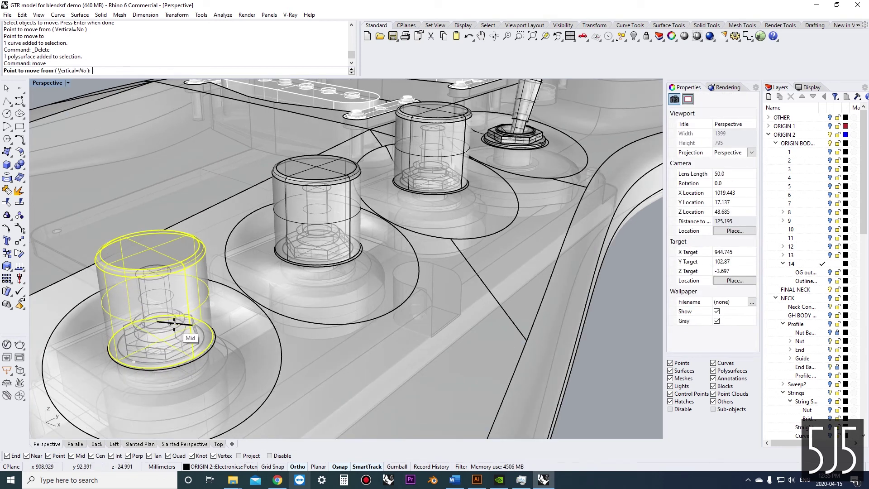
pyautogui.scroll(2, 188, 335)
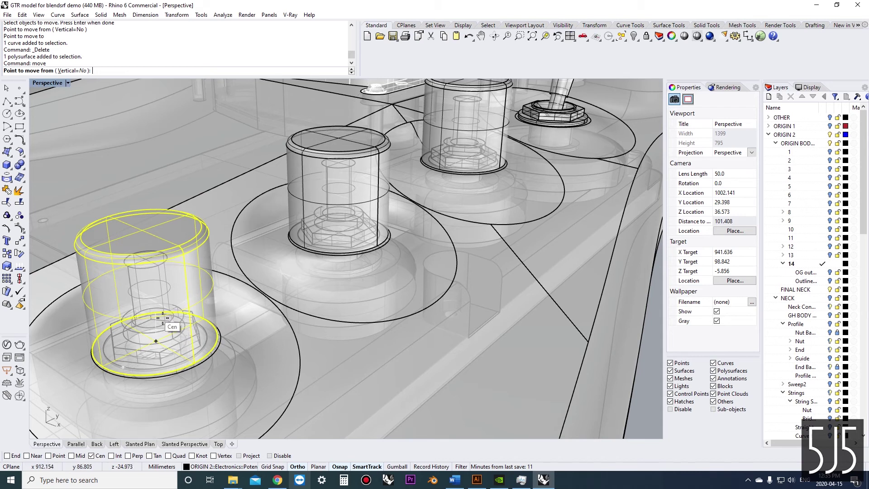
pyautogui.scroll(2, 208, 334)
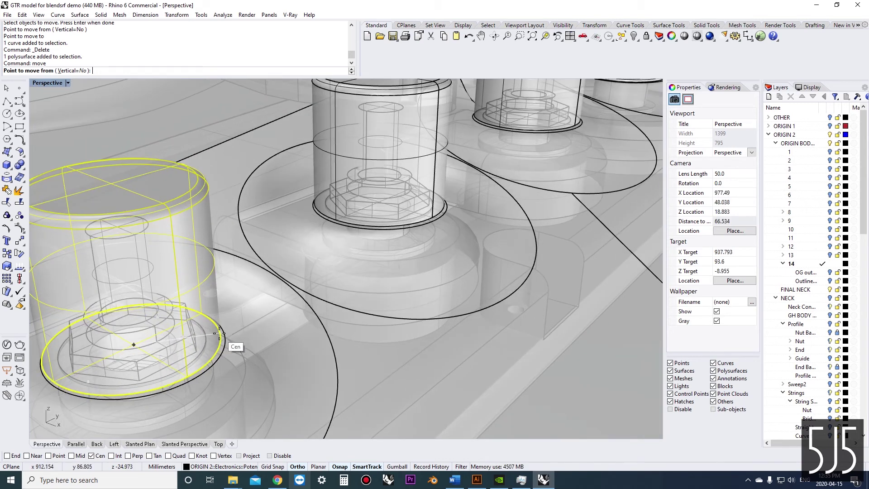
pyautogui.click(219, 334)
# - Place the knob being moved in the empty space just outside the guitar body's lower edge
pyautogui.scroll(-15, 291, 377)
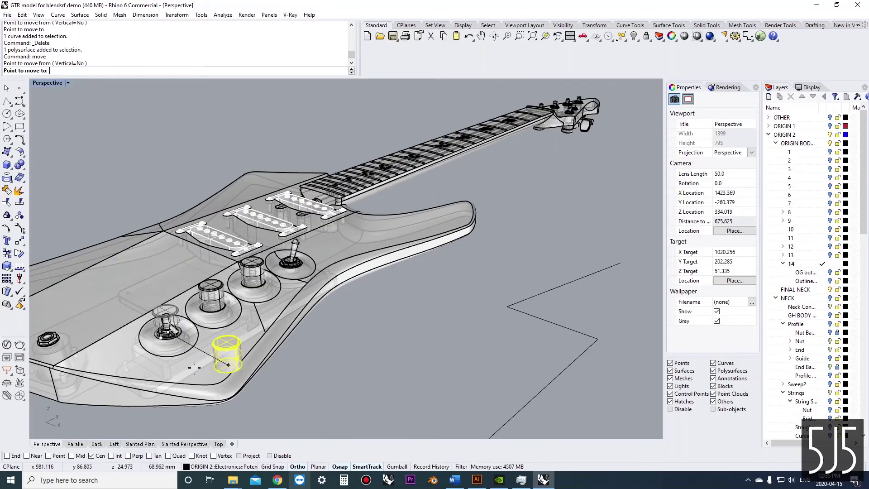
pyautogui.scroll(3, 194, 368)
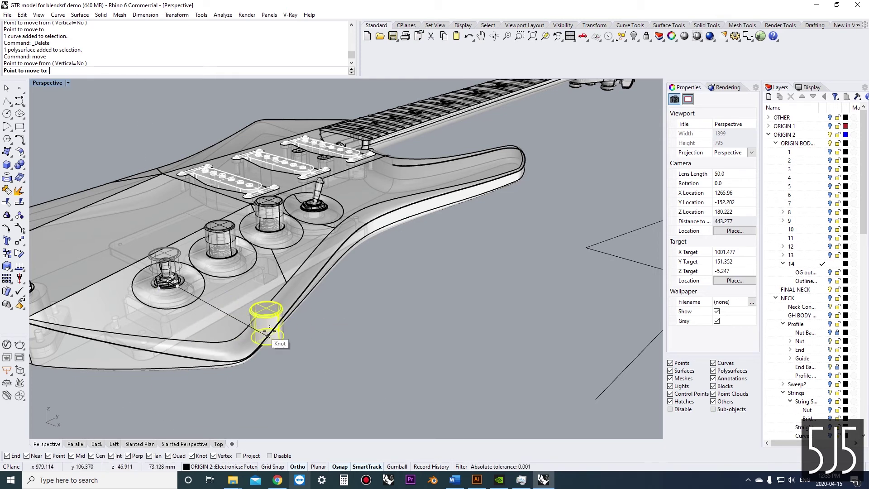
pyautogui.scroll(4, 313, 326)
pyautogui.click(370, 326)
# - Draw a tall box with the Box command in the empty space beyond the zigzag, sizing its base and height freehand
pyautogui.scroll(-3, 366, 326)
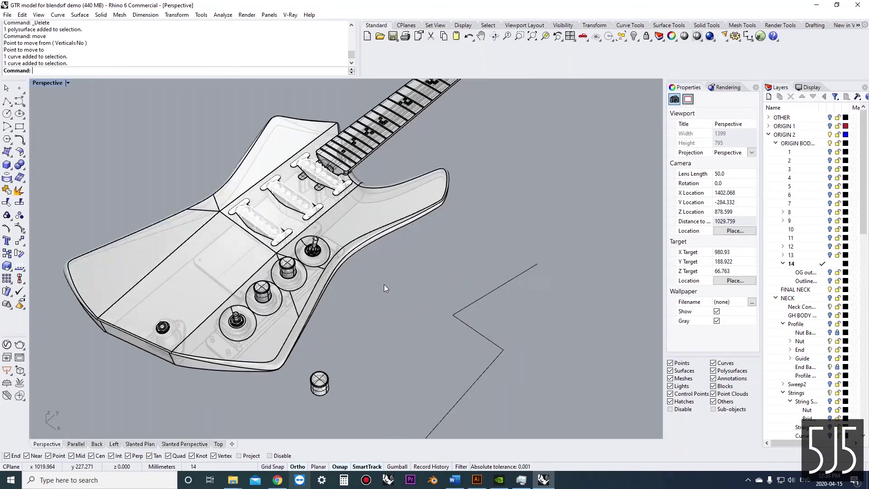
pyautogui.moveTo(426, 276); pyautogui.dragTo(383, 290, button='right')
pyautogui.scroll(3, 350, 279)
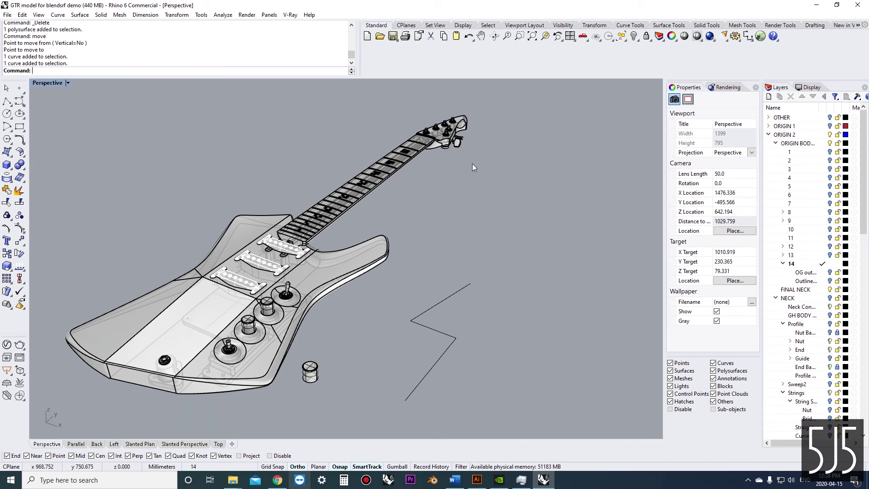
pyautogui.scroll(-4, 453, 195)
pyautogui.moveTo(439, 222); pyautogui.dragTo(416, 227, button='right')
pyautogui.scroll(-4, 416, 227)
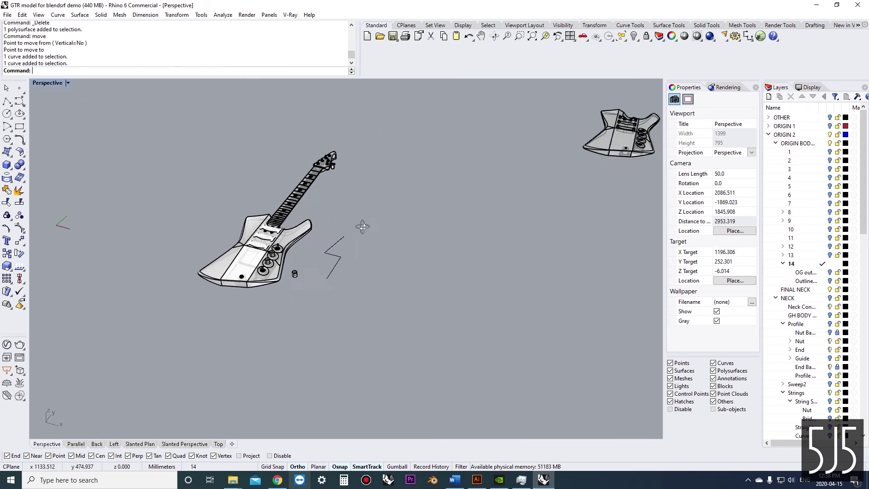
pyautogui.click(7, 164)
pyautogui.click(487, 315)
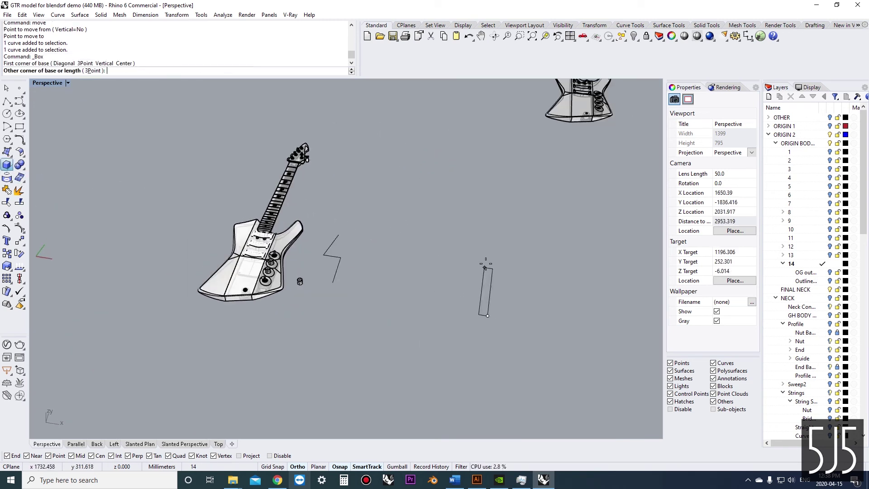
pyautogui.click(447, 254)
pyautogui.click(438, 187)
pyautogui.moveTo(438, 186); pyautogui.dragTo(356, 256, button='right')
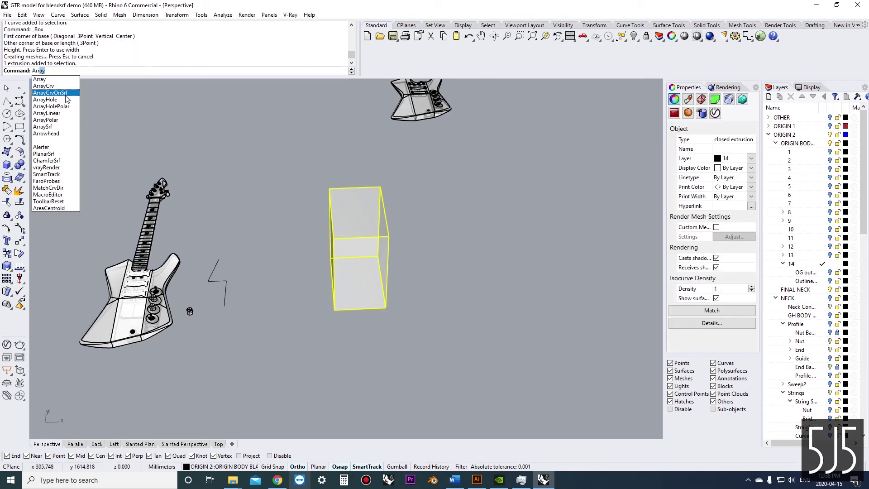
pyautogui.click(47, 113)
pyautogui.moveTo(196, 189); pyautogui.dragTo(290, 236, button='right')
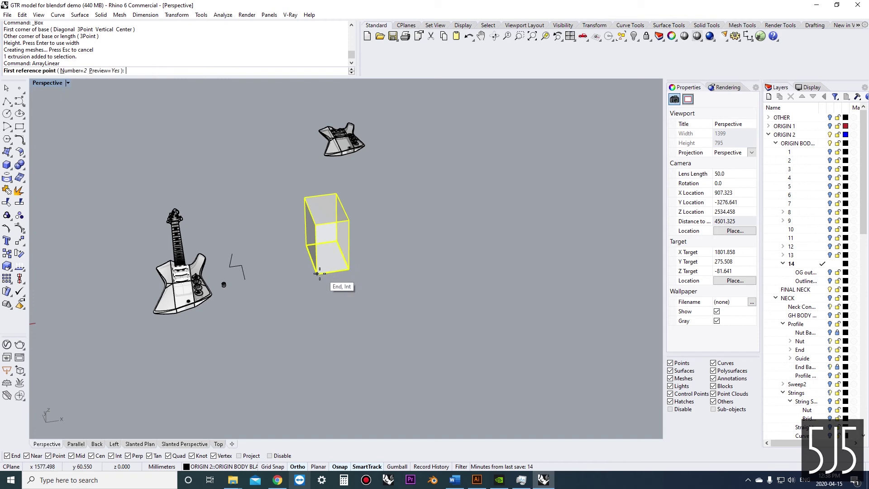
pyautogui.click(317, 274)
pyautogui.press('Escape')
# - Create a linear array of the box with 1000 items, running along its near base edge to a free point beyond the box
pyautogui.rightClick(346, 271)
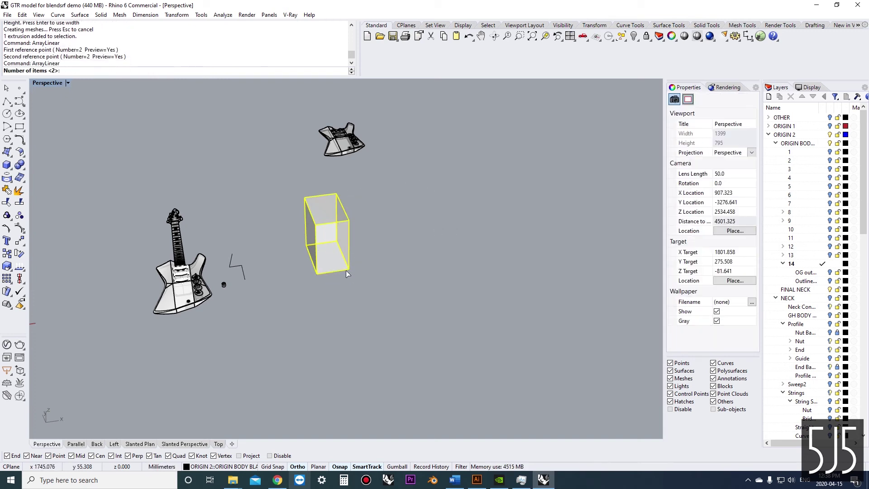
pyautogui.write('1000')
pyautogui.press('Return')
pyautogui.click(349, 271)
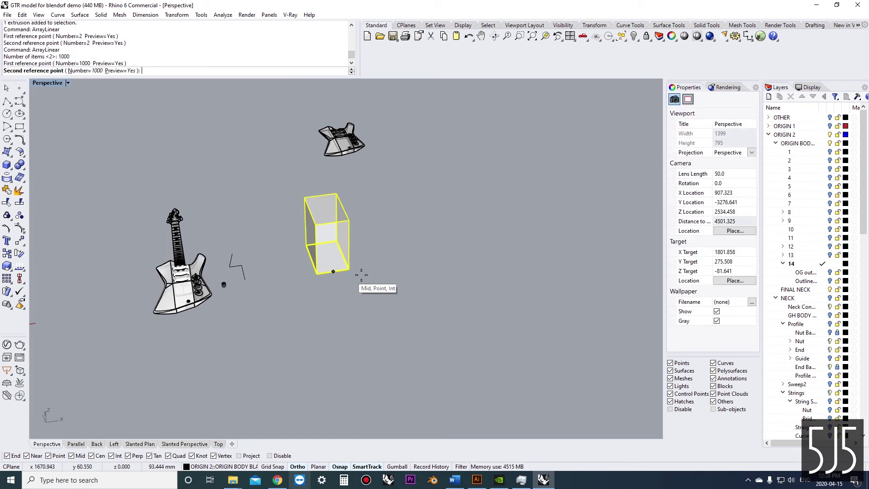
pyautogui.click(460, 260)
# - Zoom to a window around a middle stretch of the arrayed box row
pyautogui.scroll(-3, 460, 259)
pyautogui.moveTo(460, 260); pyautogui.dragTo(357, 300, button='right')
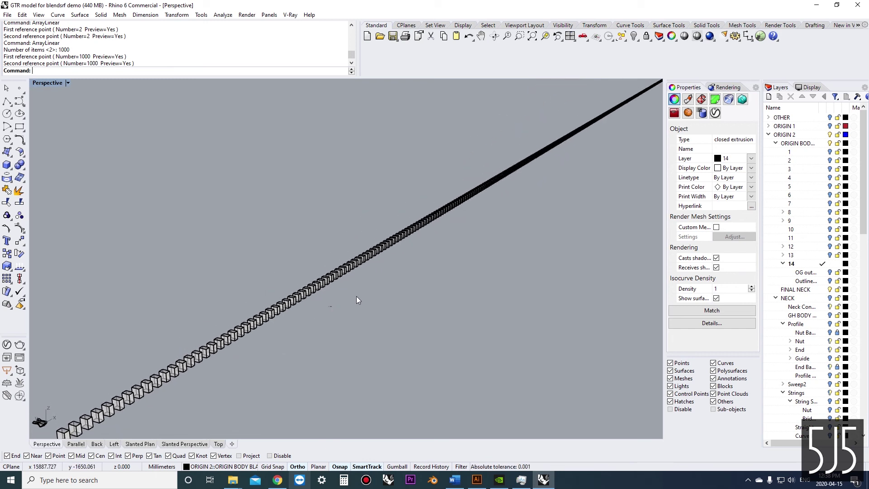
pyautogui.click(413, 233)
pyautogui.moveTo(413, 232); pyautogui.dragTo(434, 266, button='right')
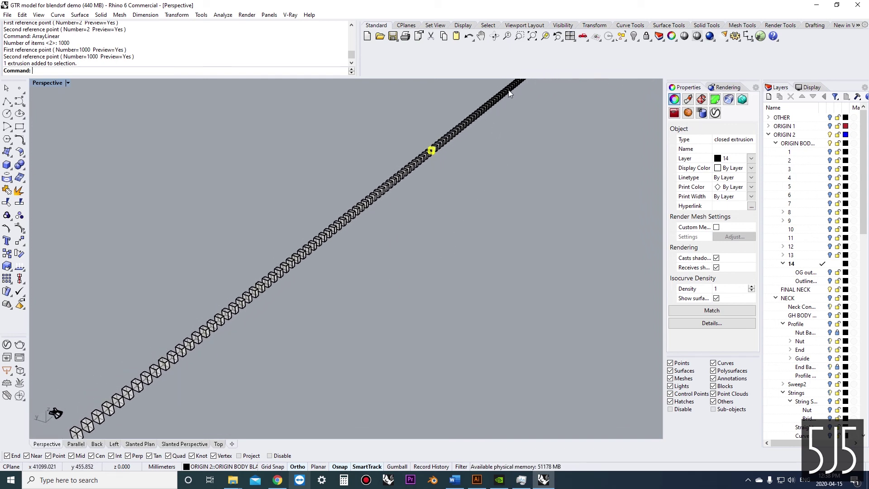
pyautogui.click(539, 96)
pyautogui.click(520, 37)
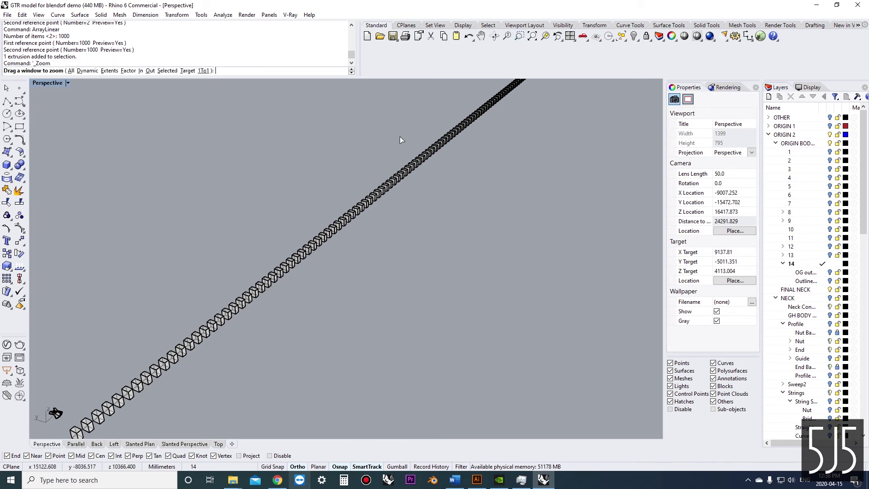
pyautogui.moveTo(400, 137); pyautogui.dragTo(470, 180)
# - Select a single box far along the row, use Zoom Selected to frame it, and zoom back out
pyautogui.moveTo(451, 194); pyautogui.dragTo(569, 146, button='right')
pyautogui.click(570, 147)
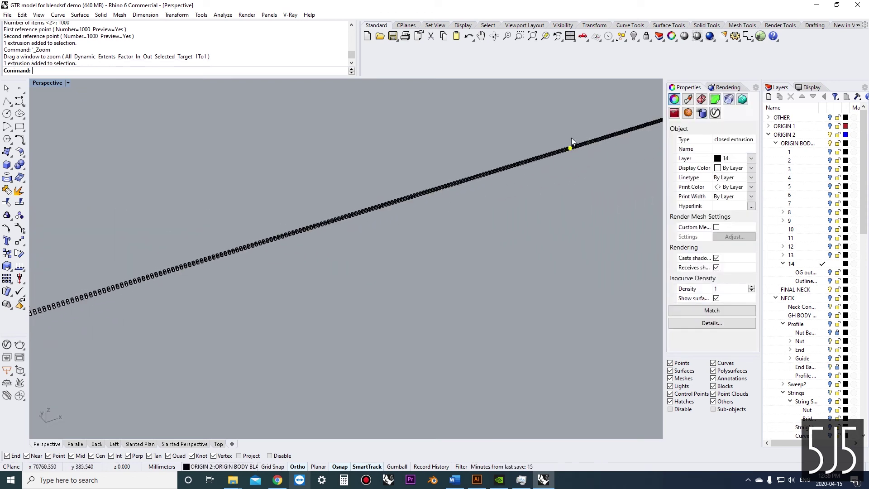
pyautogui.click(545, 36)
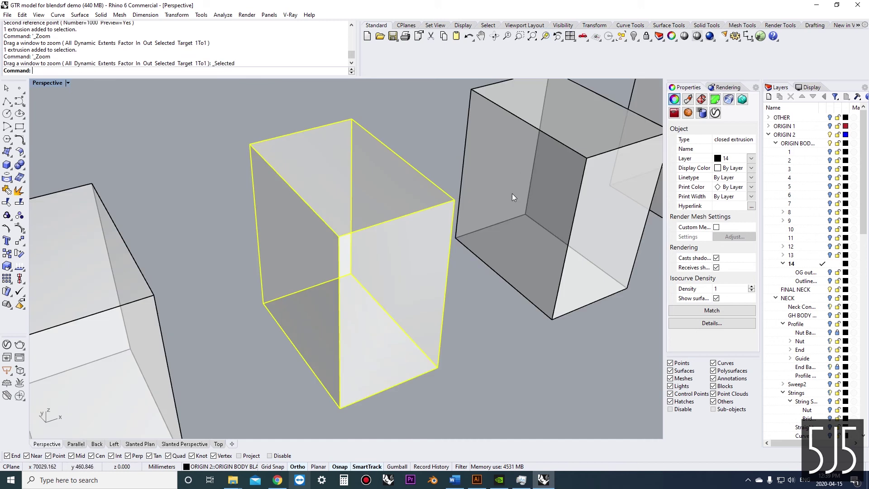
pyautogui.scroll(-10, 473, 195)
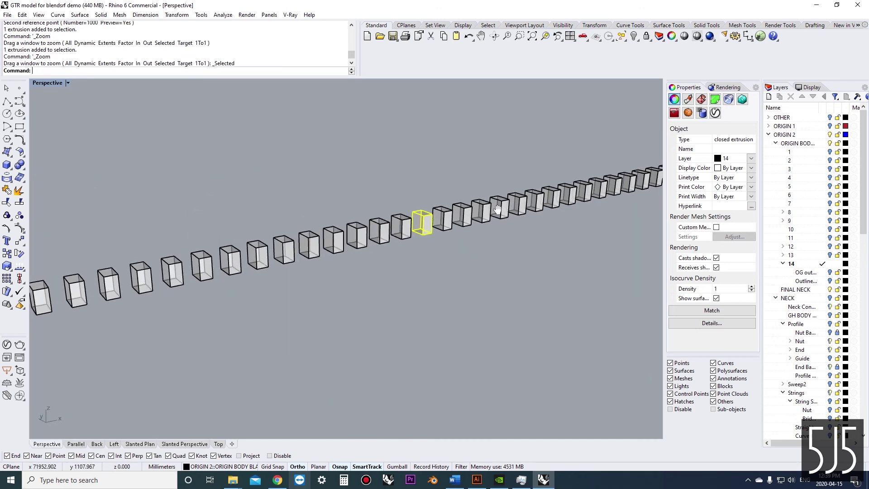
pyautogui.scroll(-10, 351, 210)
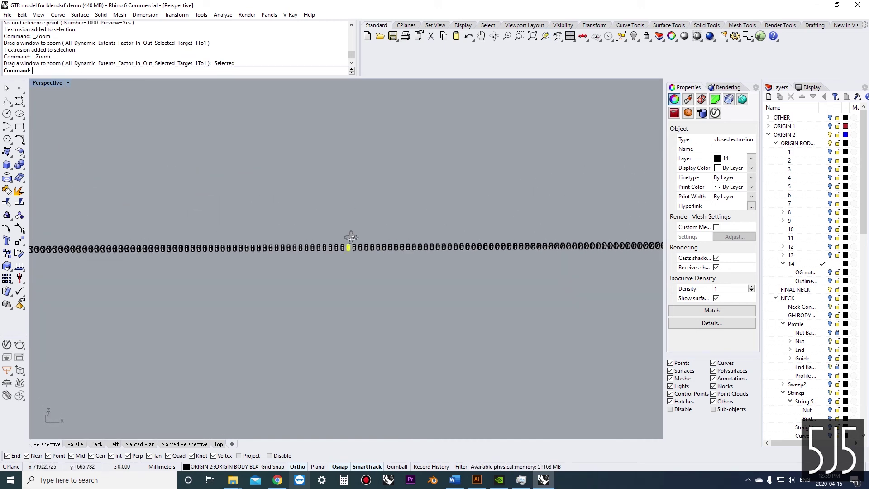
pyautogui.scroll(-3, 205, 257)
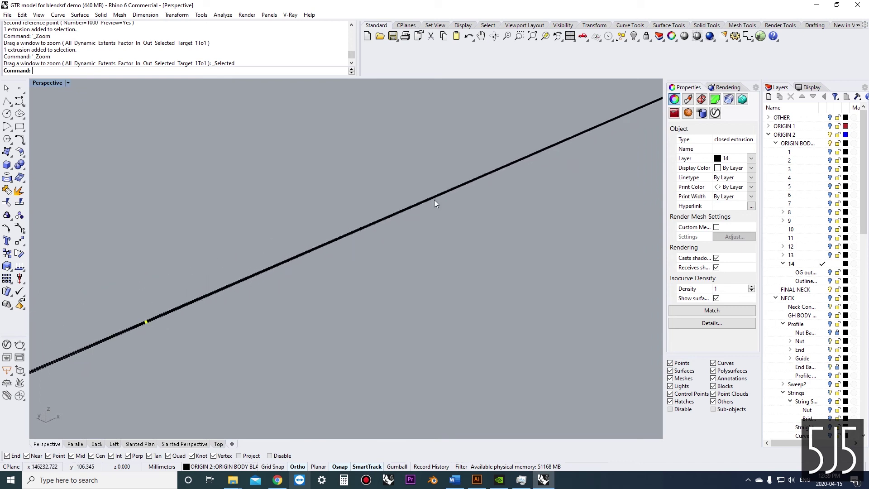
# - Select another box farther along the row, center the view target on it with MoveTargetToObjects, and inspect it by zooming and orbiting
pyautogui.click(533, 156)
pyautogui.scroll(5, 499, 191)
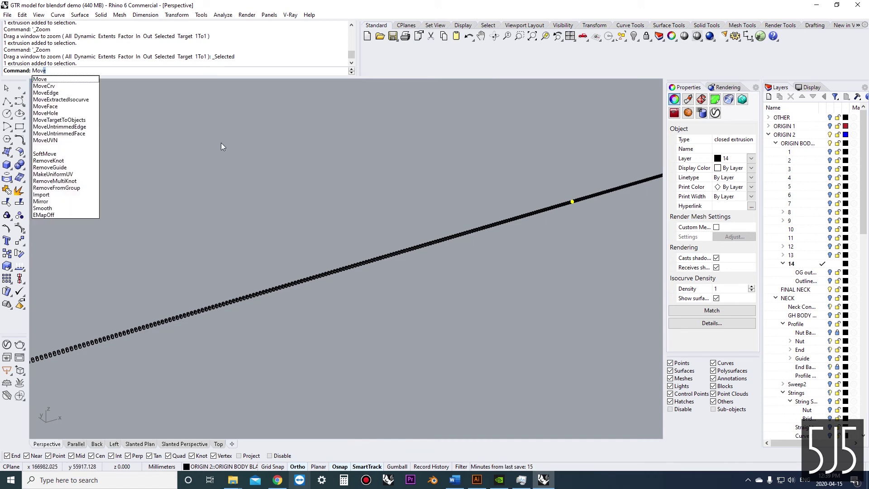
pyautogui.click(72, 120)
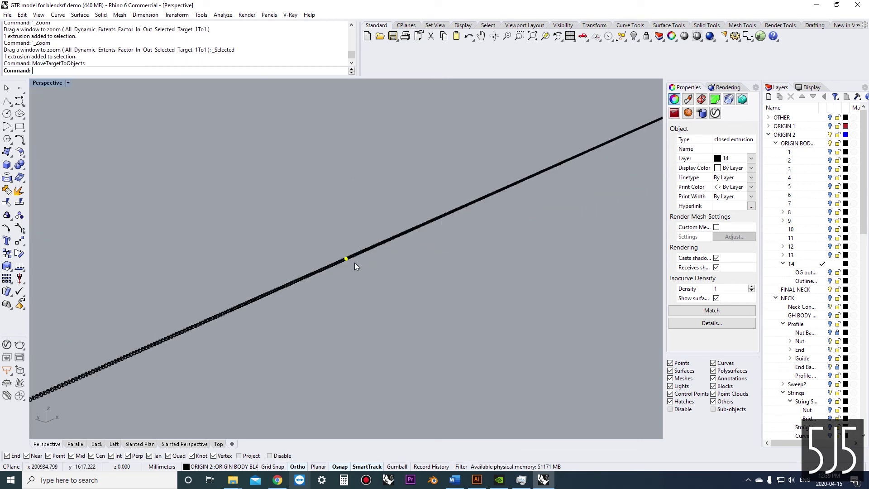
pyautogui.scroll(8, 369, 262)
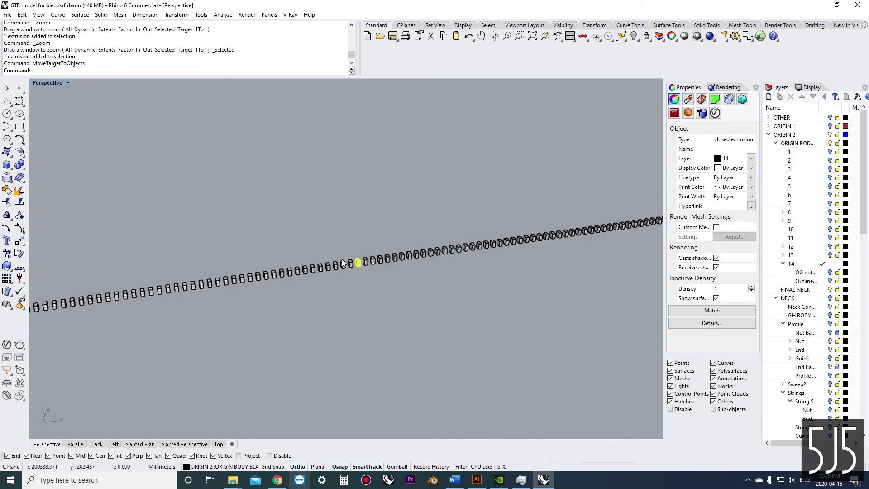
pyautogui.scroll(10, 356, 265)
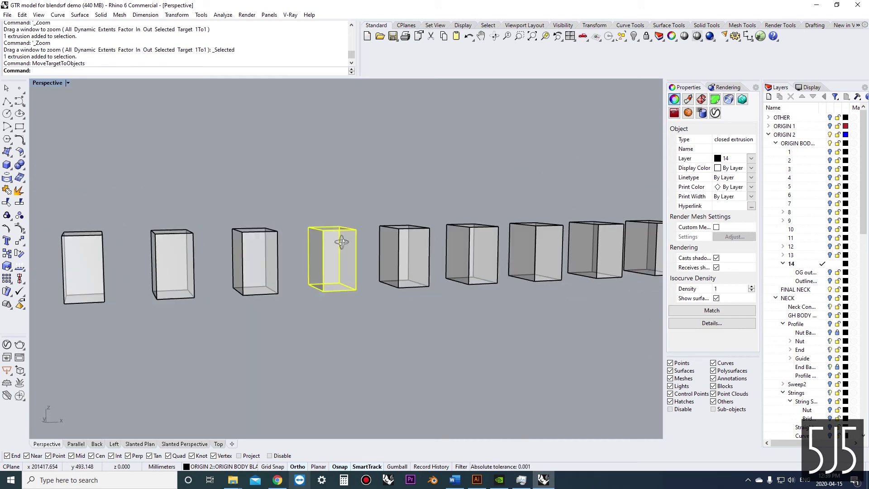
pyautogui.scroll(-5, 330, 271)
pyautogui.moveTo(331, 272); pyautogui.dragTo(334, 246, button='right')
pyautogui.scroll(-10, 335, 247)
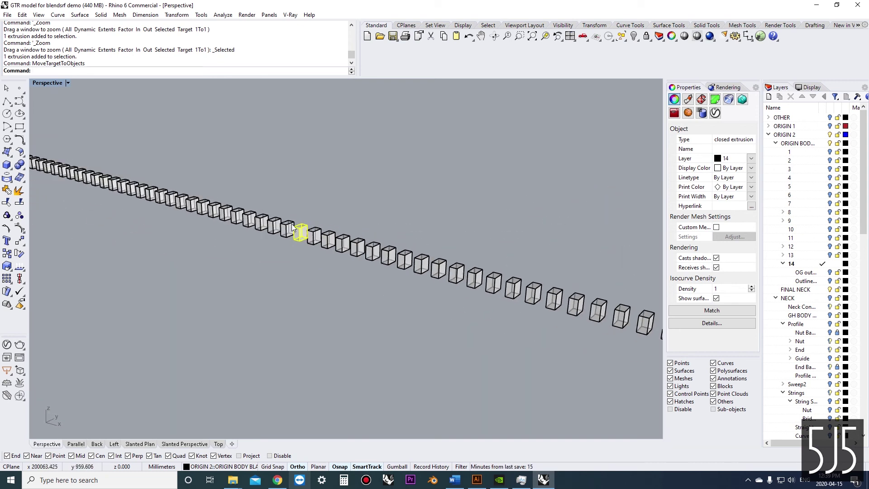
pyautogui.scroll(-6, 439, 256)
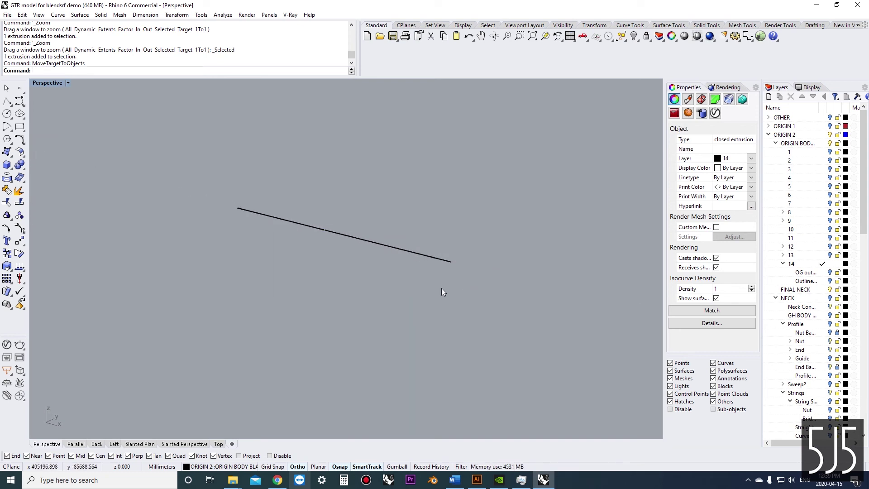
# - Undo the linear array and the creation of the original box
pyautogui.scroll(10, 258, 233)
pyautogui.press('alt')
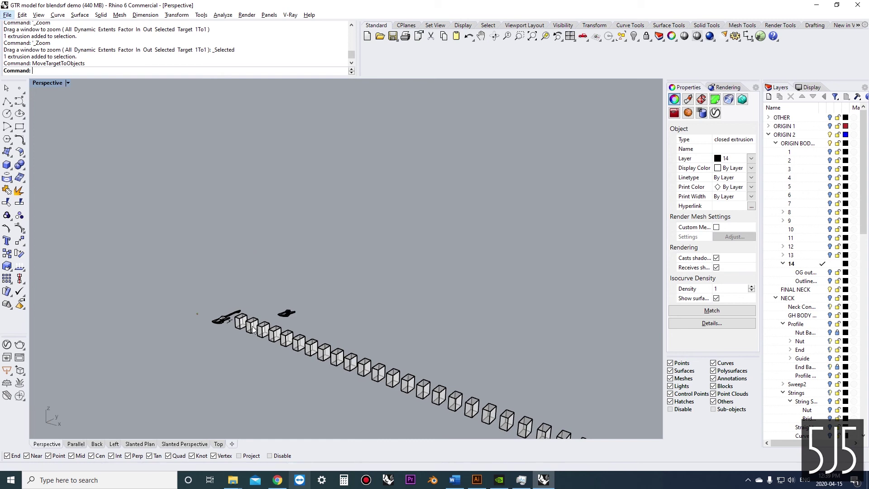
pyautogui.hotkey('ctrl', 'z')
pyautogui.hotkey('ctrl', 'z')
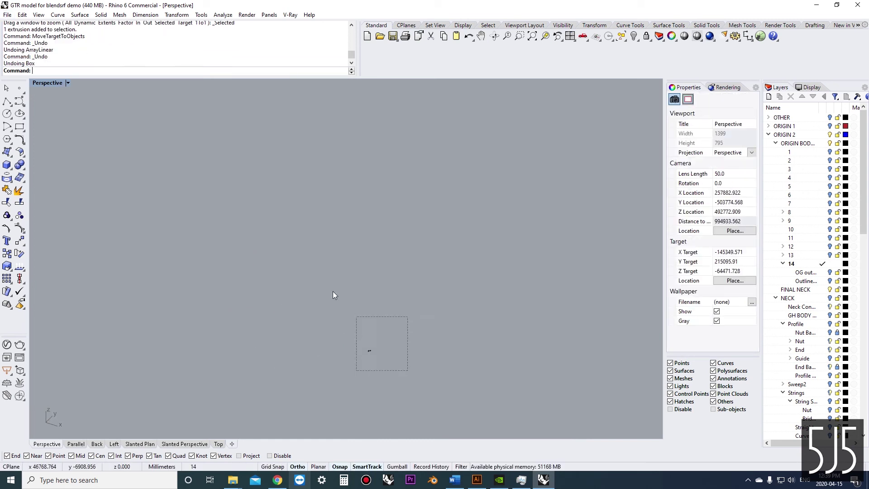
# - Select both guitar models and the zigzag, fit everything in the view with Zoom Extents, and clear the selection
pyautogui.moveTo(408, 370); pyautogui.dragTo(349, 310)
pyautogui.click(530, 38)
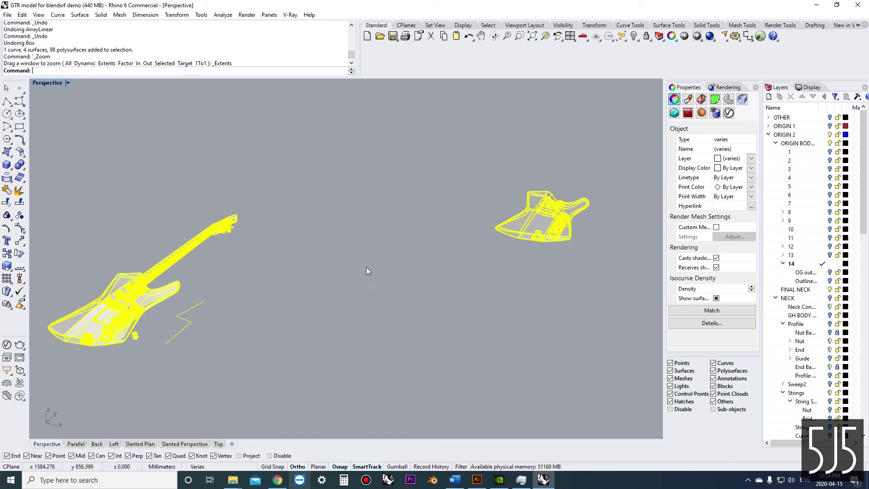
pyautogui.press('Escape')
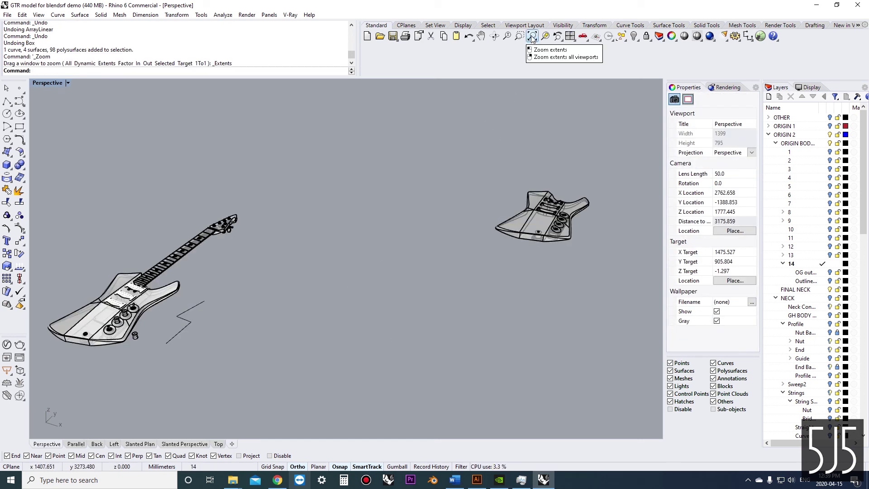
# - Zoom away from the models, reselect them all, reframe with Zoom Extents, deselect, and orbit around the scene
pyautogui.scroll(-3, 466, 221)
pyautogui.moveTo(178, 147); pyautogui.dragTo(178, 148)
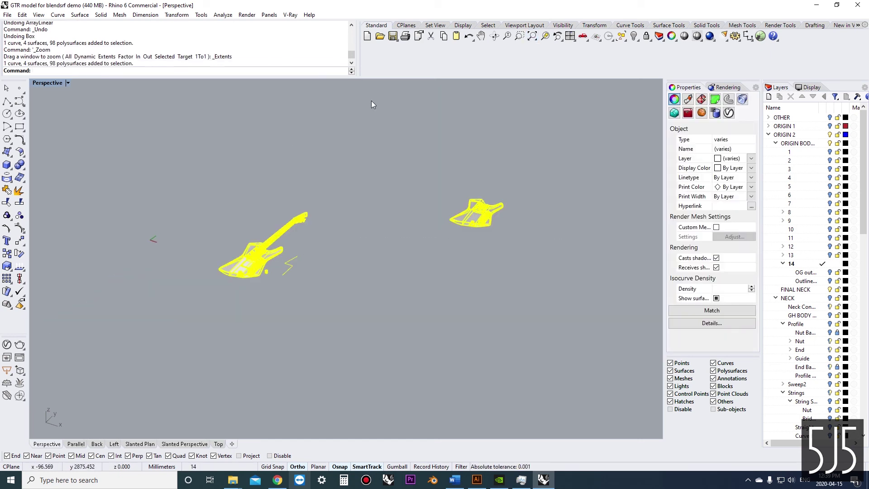
pyautogui.click(533, 36)
pyautogui.press('Escape')
pyautogui.moveTo(377, 223); pyautogui.dragTo(313, 235, button='right')
pyautogui.scroll(-3, 379, 212)
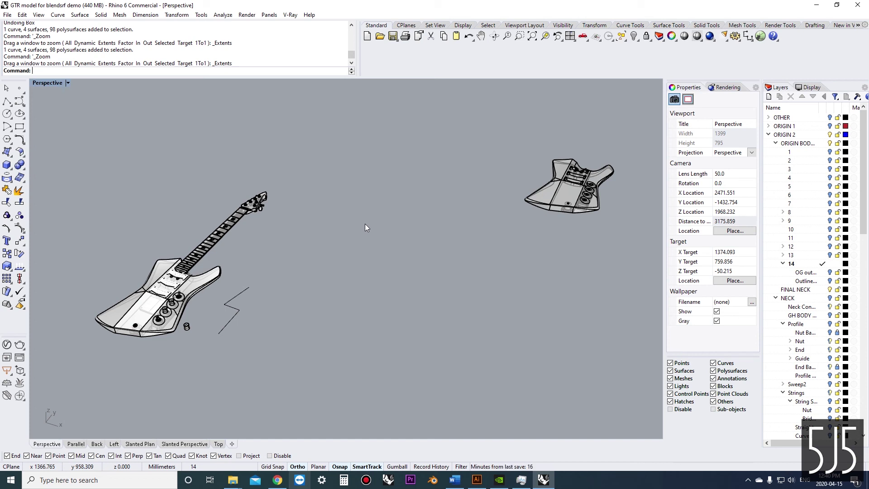
pyautogui.moveTo(352, 259); pyautogui.dragTo(361, 271, button='right')
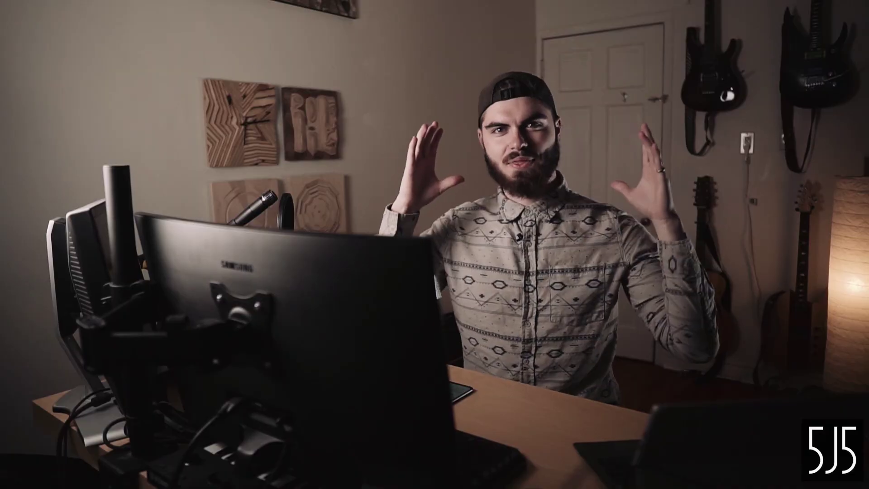